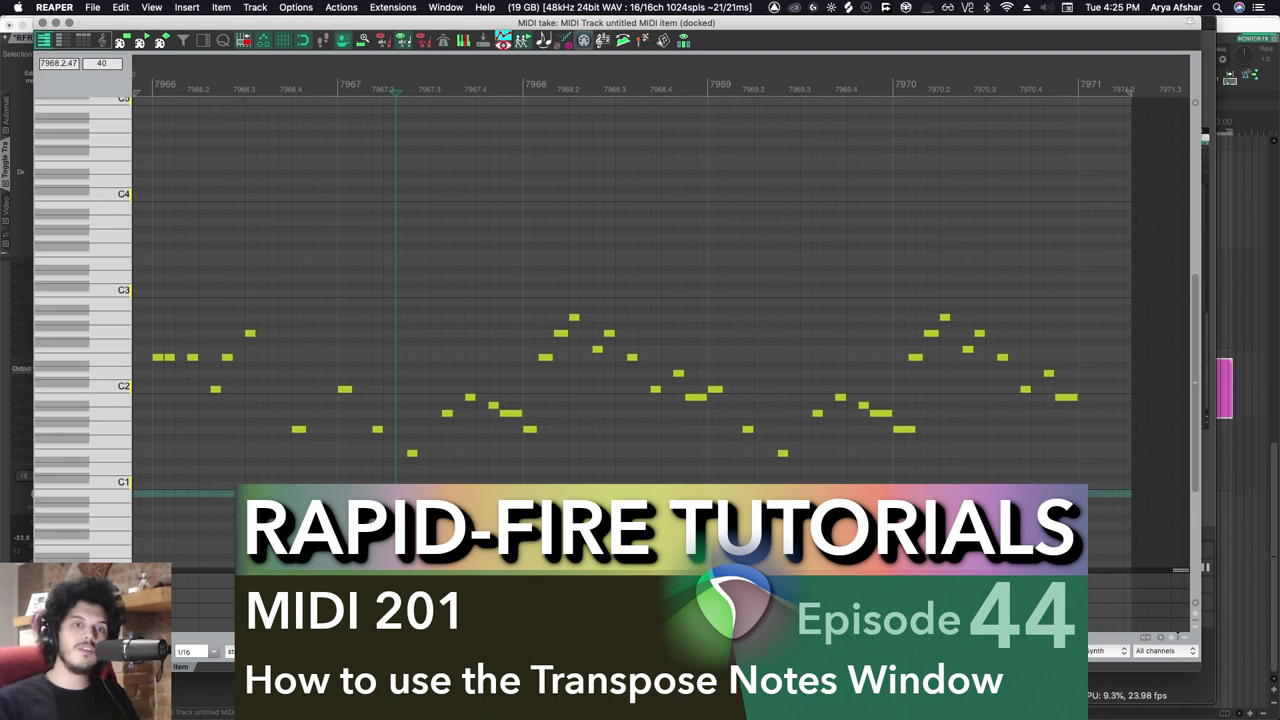
# Step: Select the whole melody and nudge it up and down, ending at its original pitch
pyautogui.hscroll(-2, 650, 300)
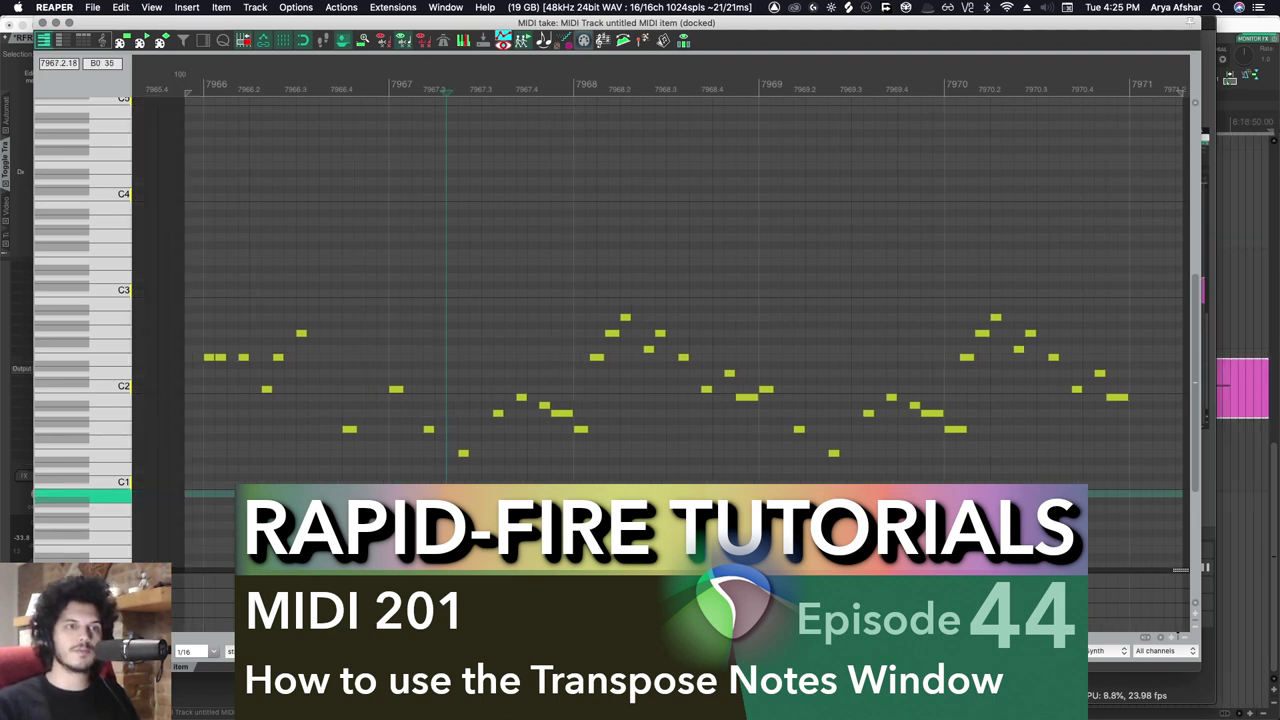
pyautogui.scroll(-1, 780, 300)
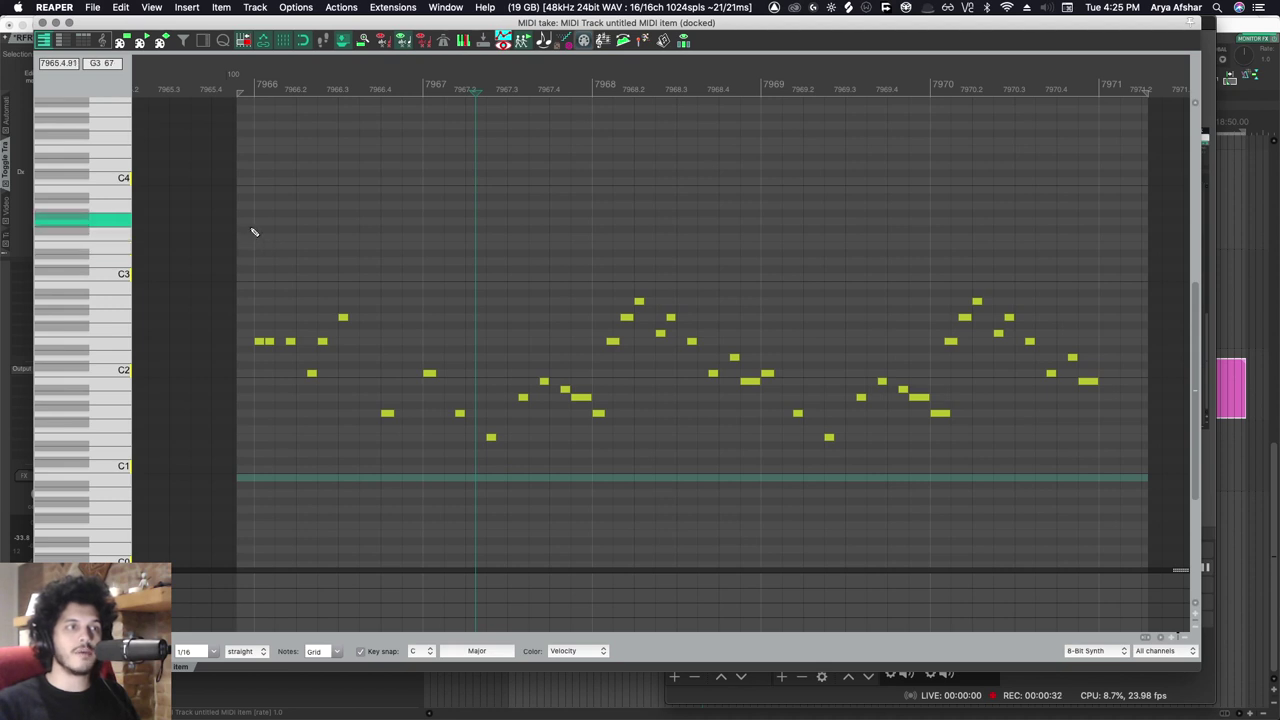
pyautogui.moveTo(254, 232); pyautogui.dragTo(1108, 521)
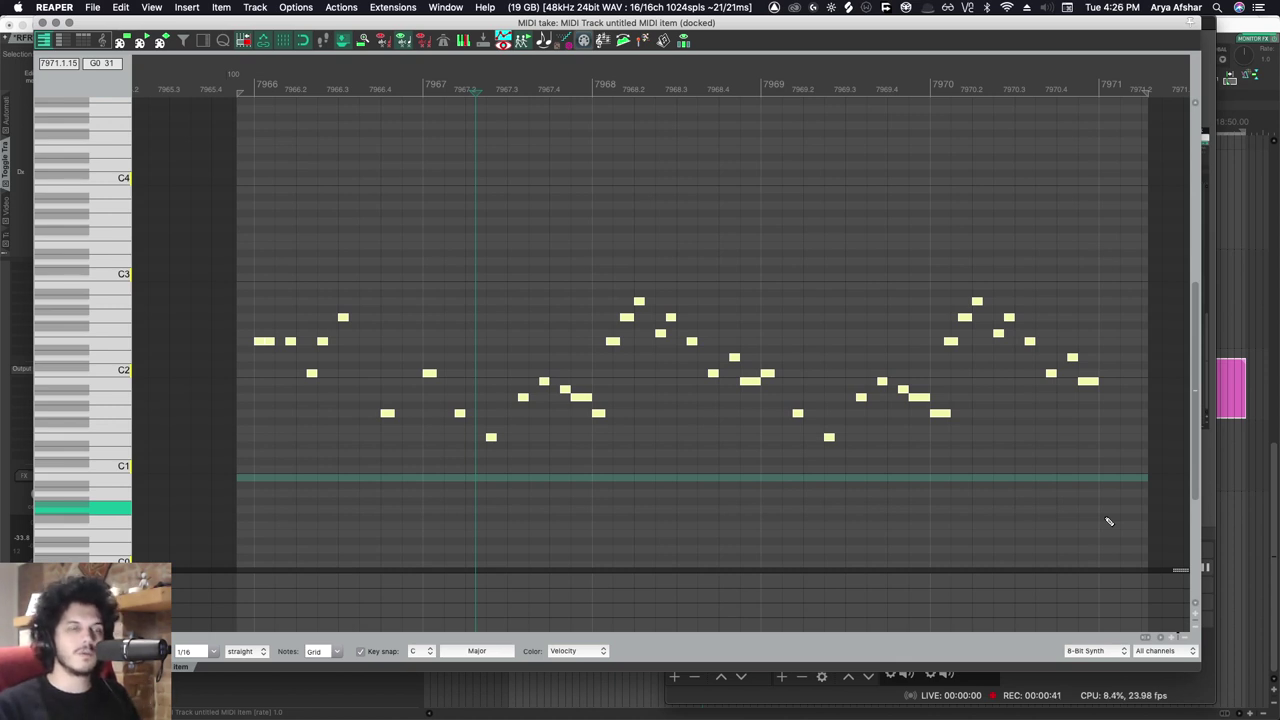
pyautogui.press('Up')
pyautogui.press('Up')
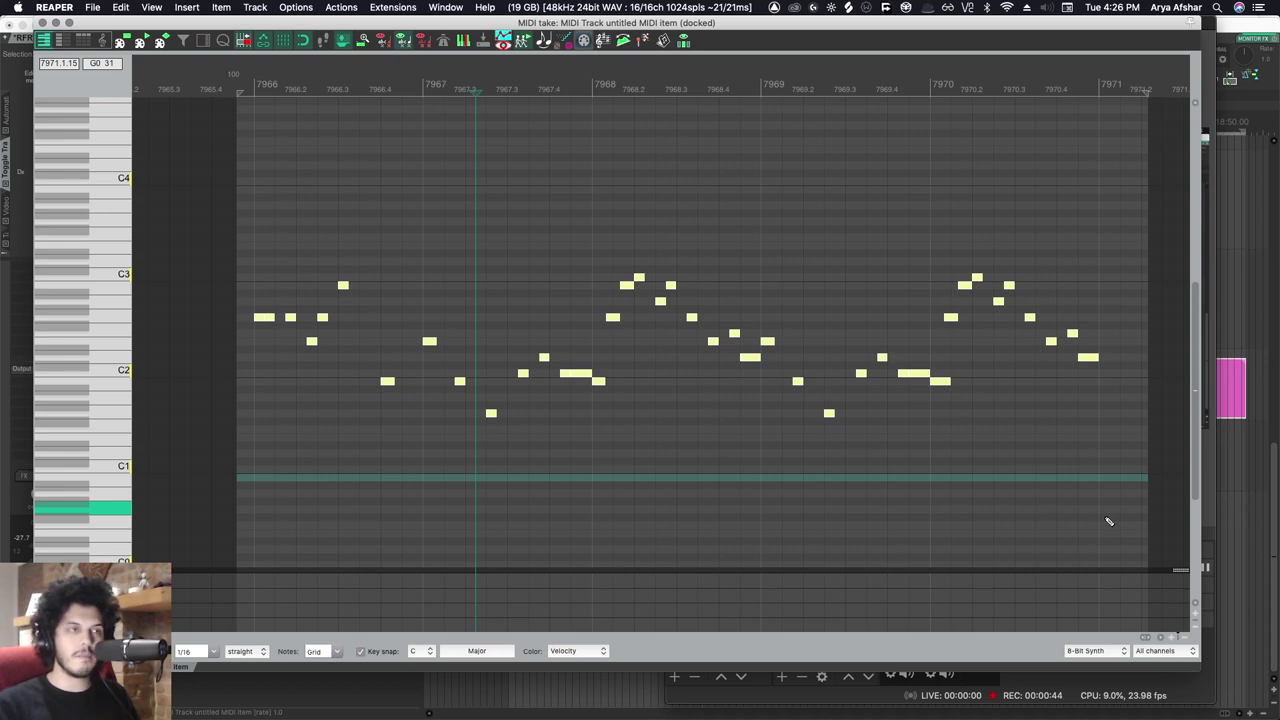
pyautogui.press('Down')
pyautogui.press('Down')
pyautogui.press('Down')
pyautogui.press('Down')
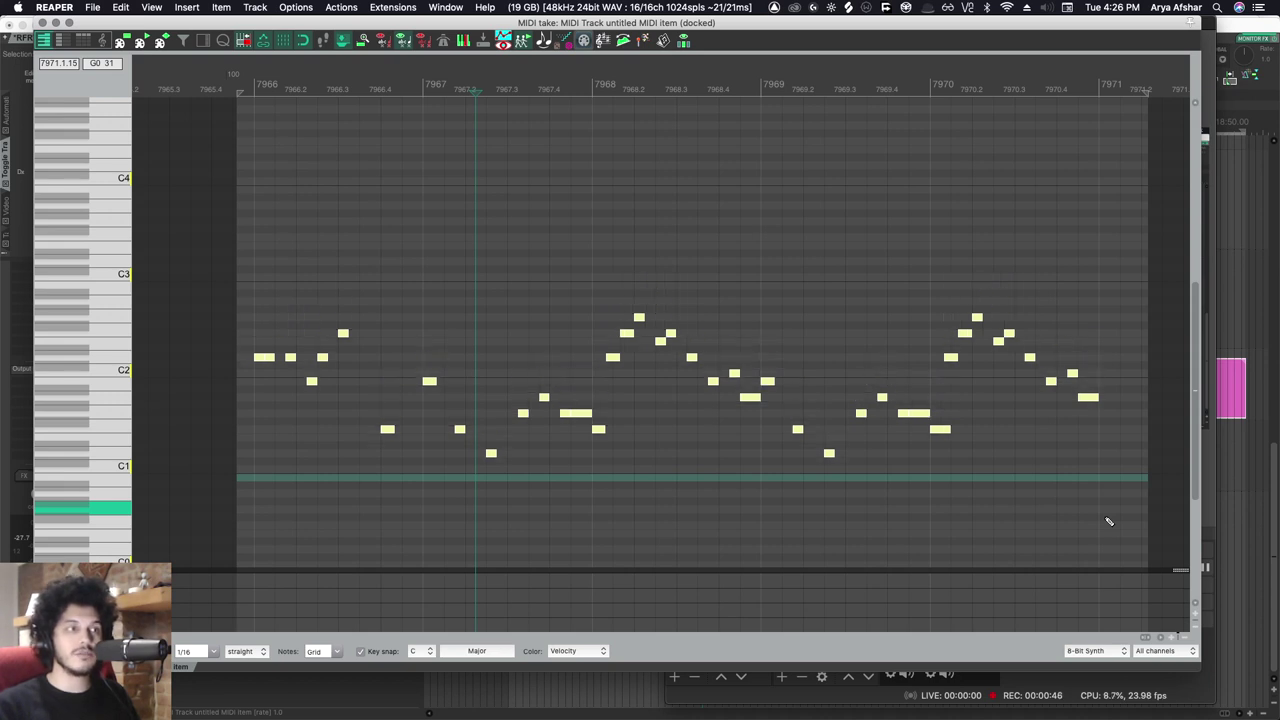
pyautogui.press('Up')
pyautogui.press('Up')
pyautogui.press('Up')
pyautogui.press('Down')
# Step: Deselect the notes and view the Transpose window and its action entry, closing both unchanged
pyautogui.click(267, 271)
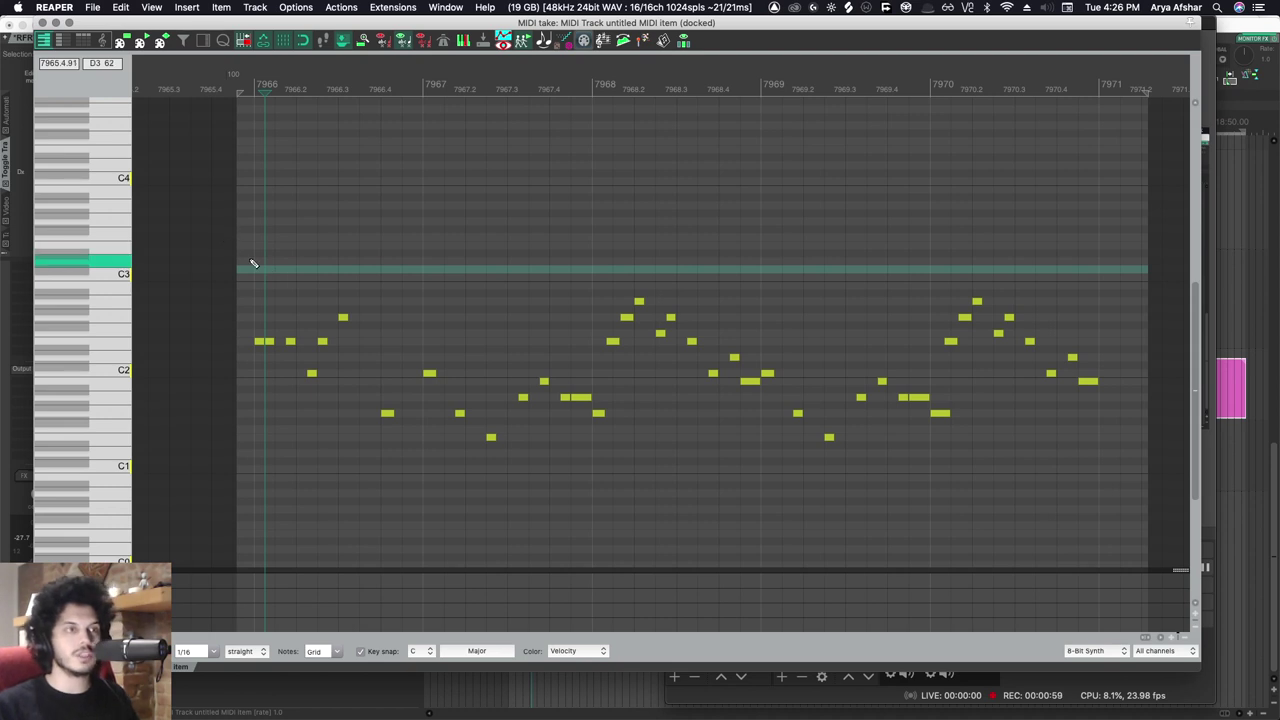
pyautogui.press('super+t')
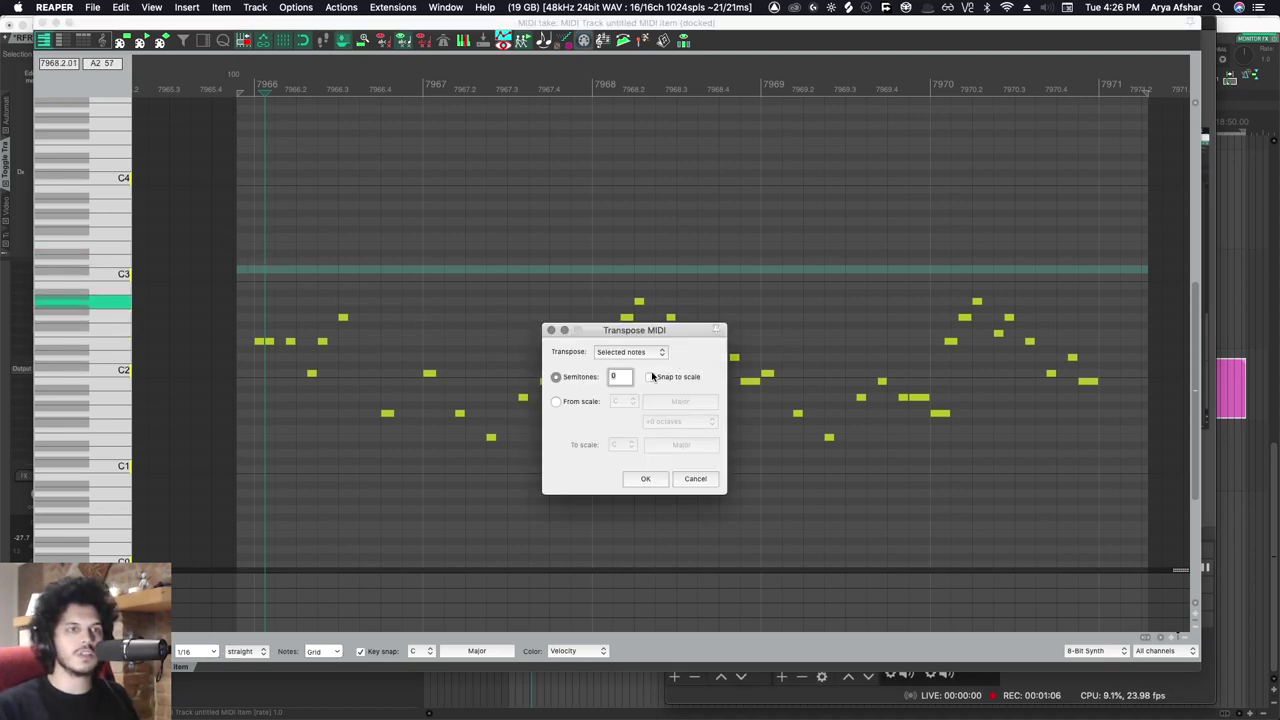
pyautogui.click(550, 330)
pyautogui.press('?')
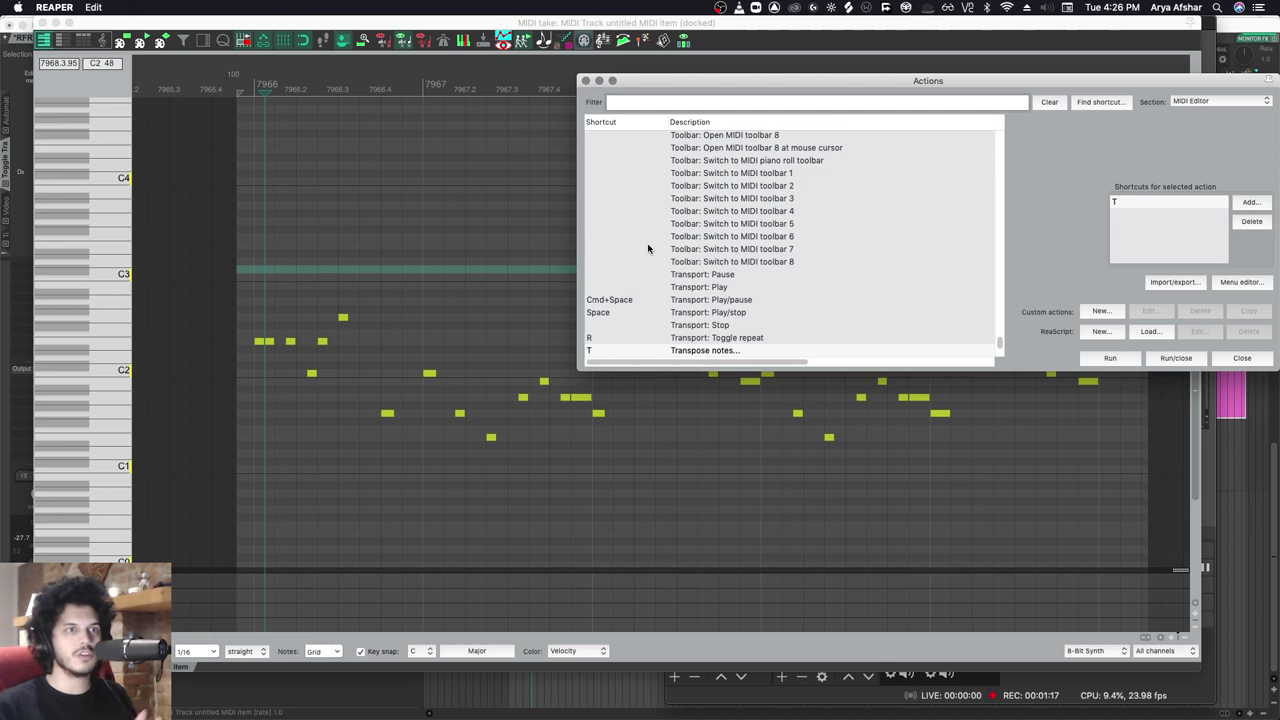
pyautogui.click(586, 80)
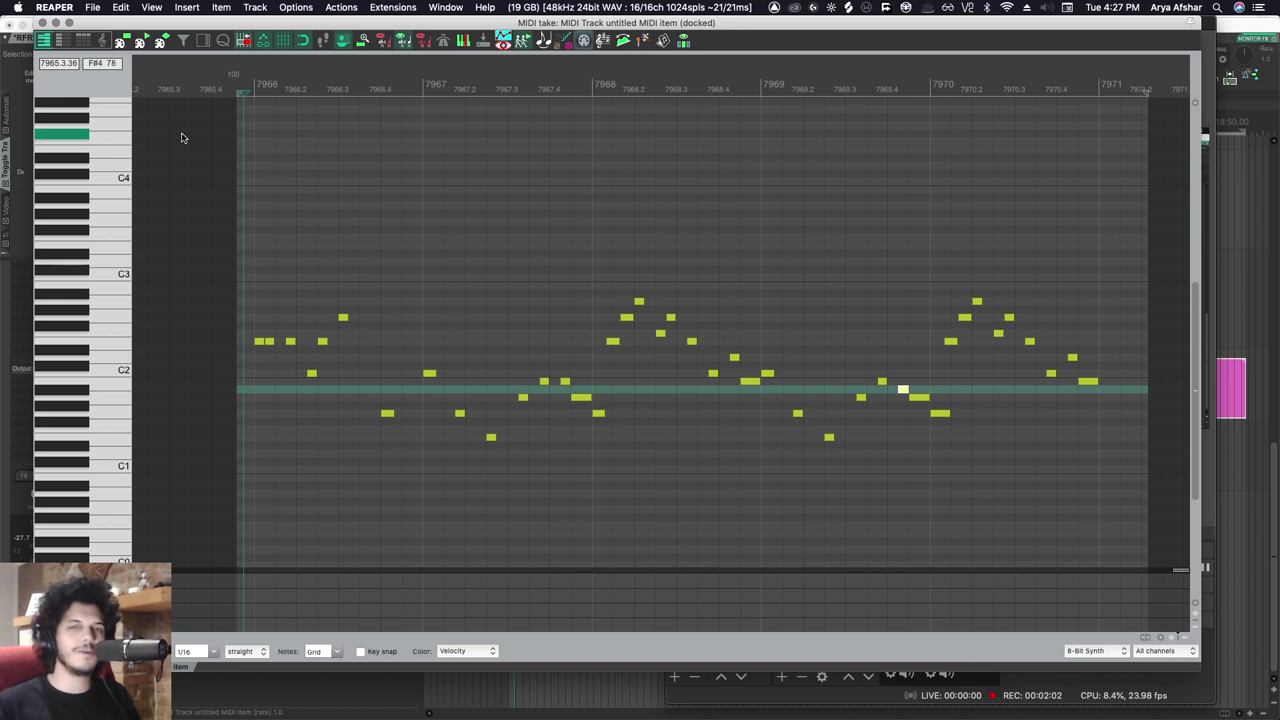
# Step: Raise one mid-melody note a semitone, play it back, then select all melody notes
pyautogui.click(581, 398)
pyautogui.press('Up')
pyautogui.press('space')
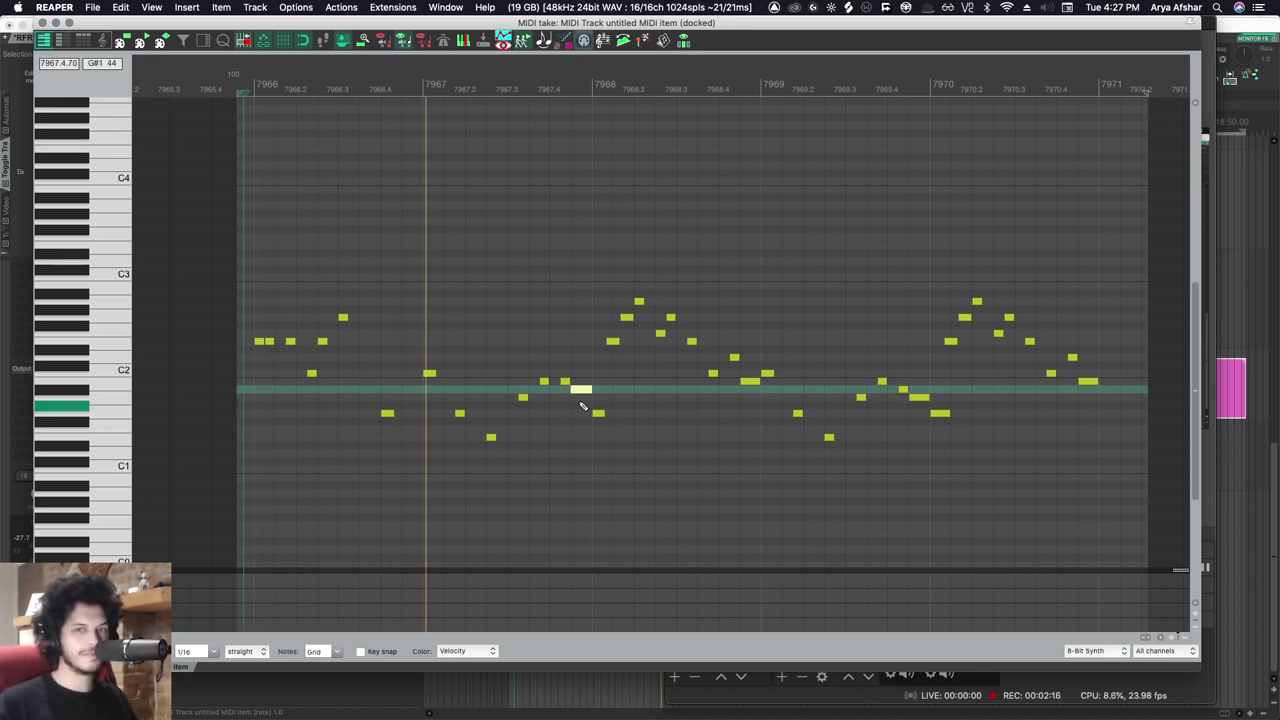
pyautogui.press('space')
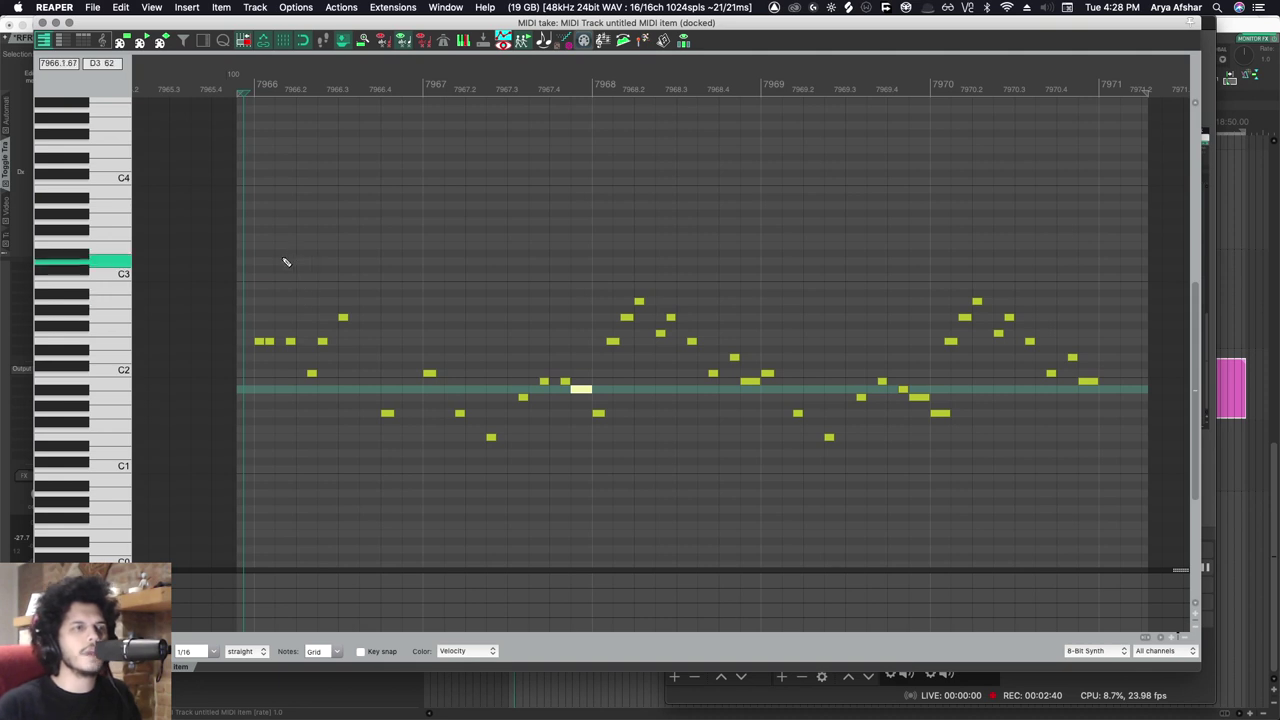
pyautogui.moveTo(261, 239); pyautogui.dragTo(1115, 494)
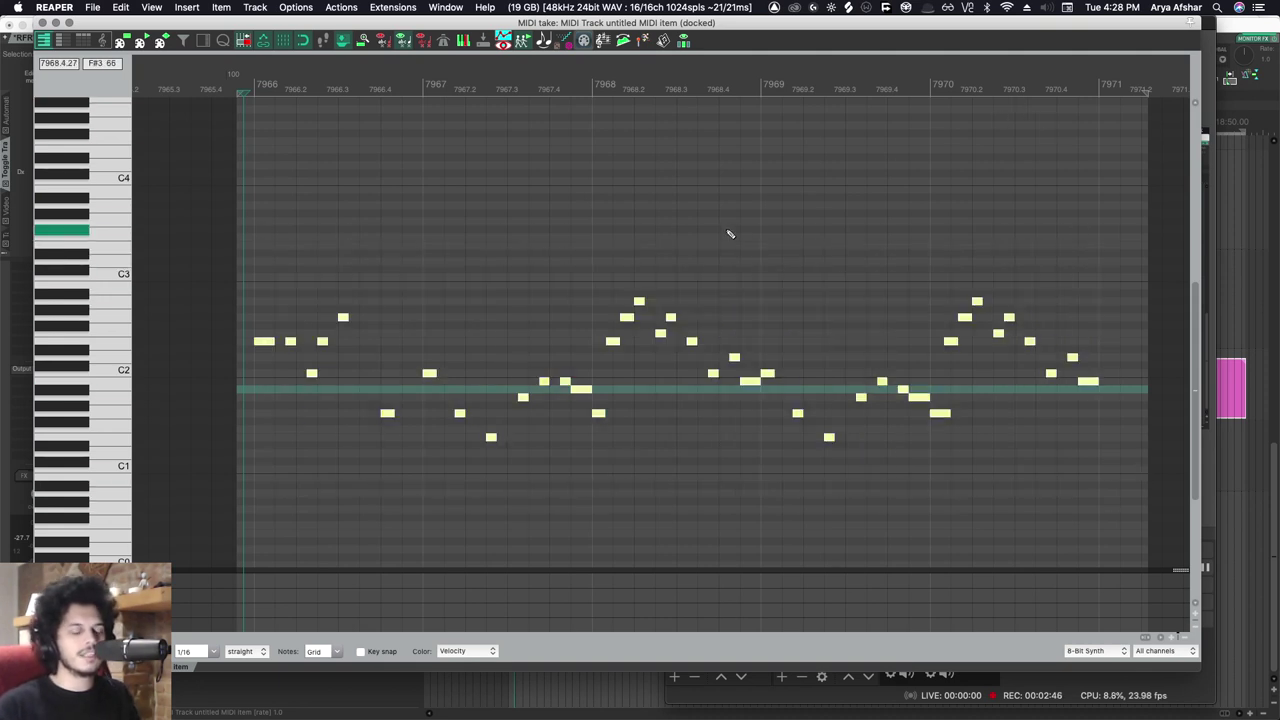
# Step: In Transpose MIDI, try and clear semitone values 1 and 5, then map C Major to Harmonic minor
pyautogui.press('super+t')
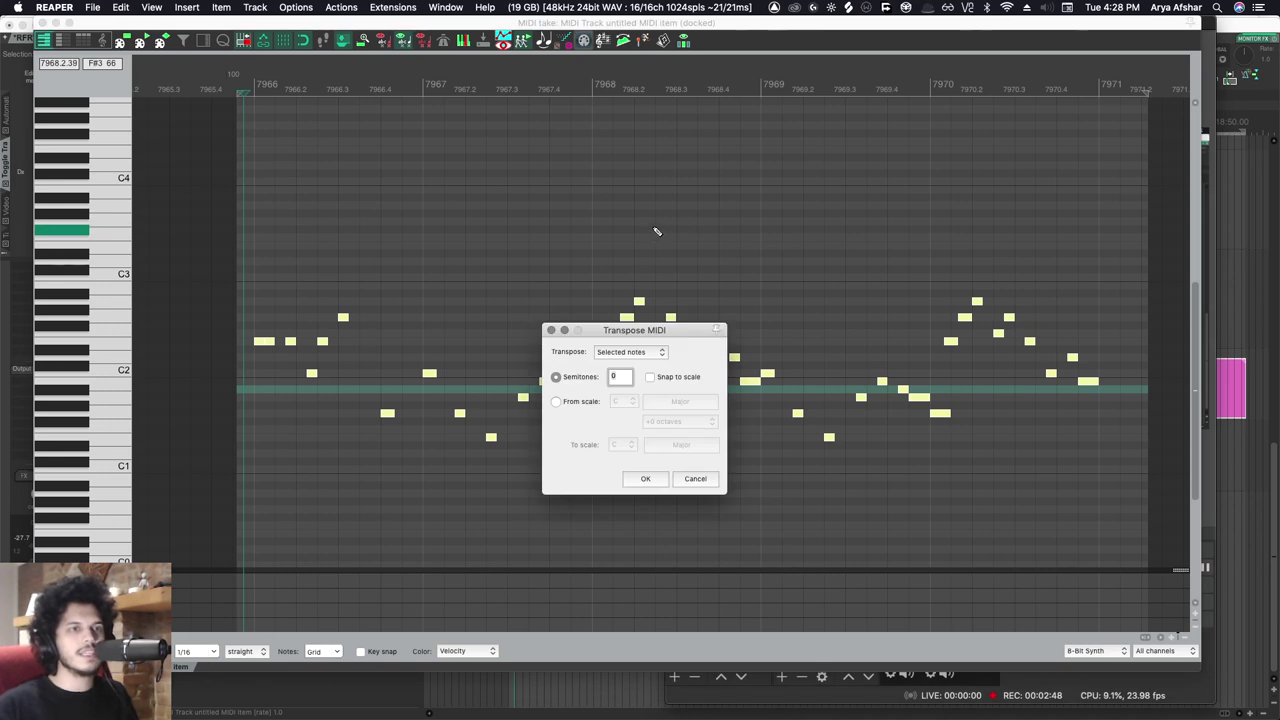
pyautogui.write('1')
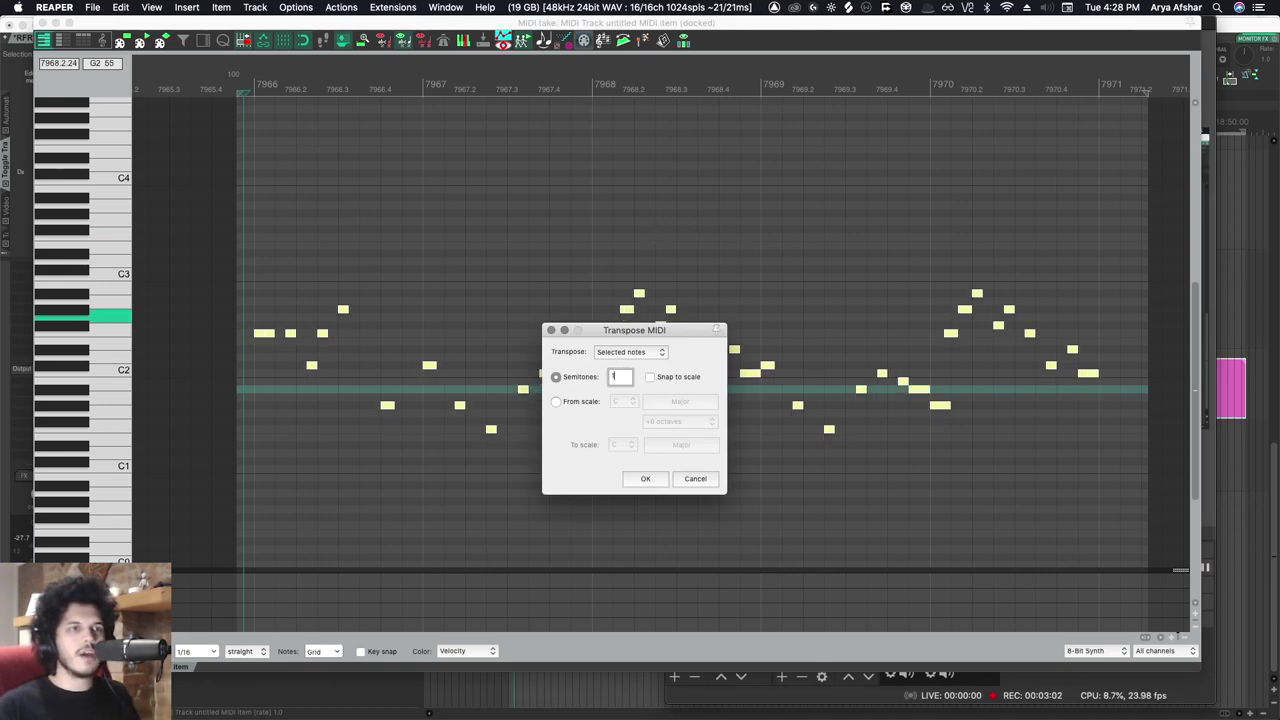
pyautogui.press('BackSpace')
pyautogui.write('5')
pyautogui.press('BackSpace')
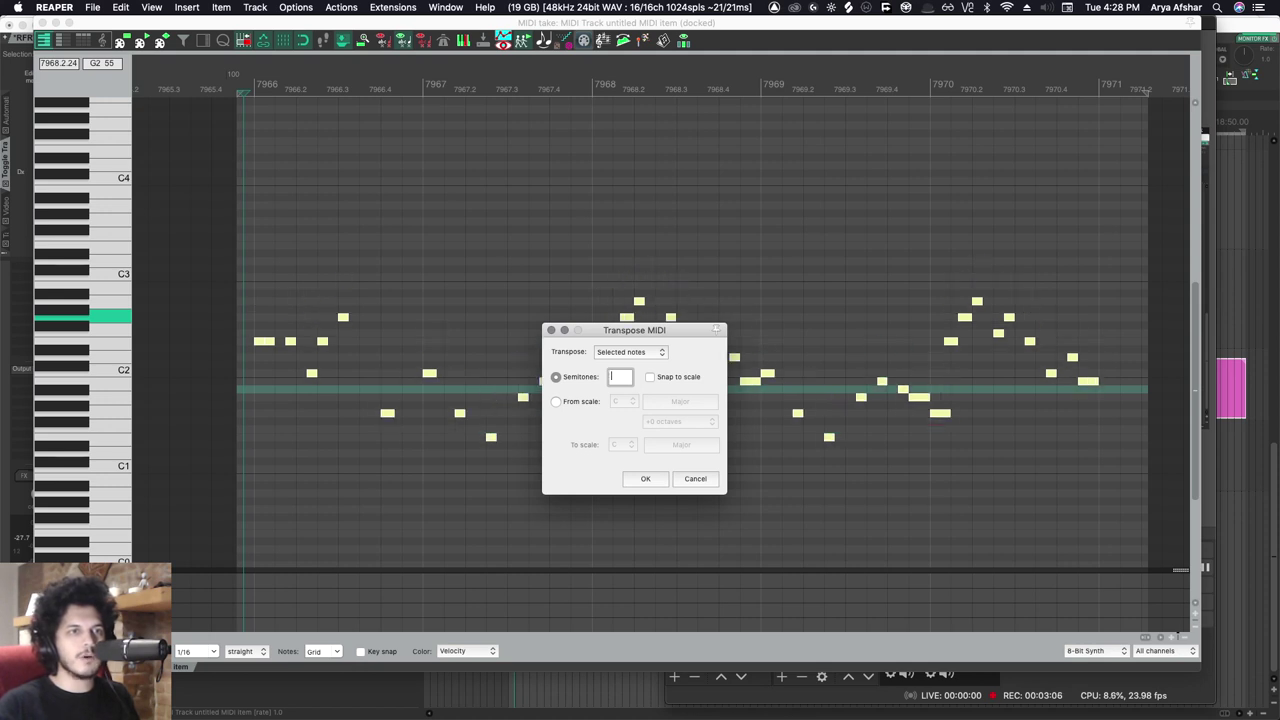
pyautogui.click(556, 402)
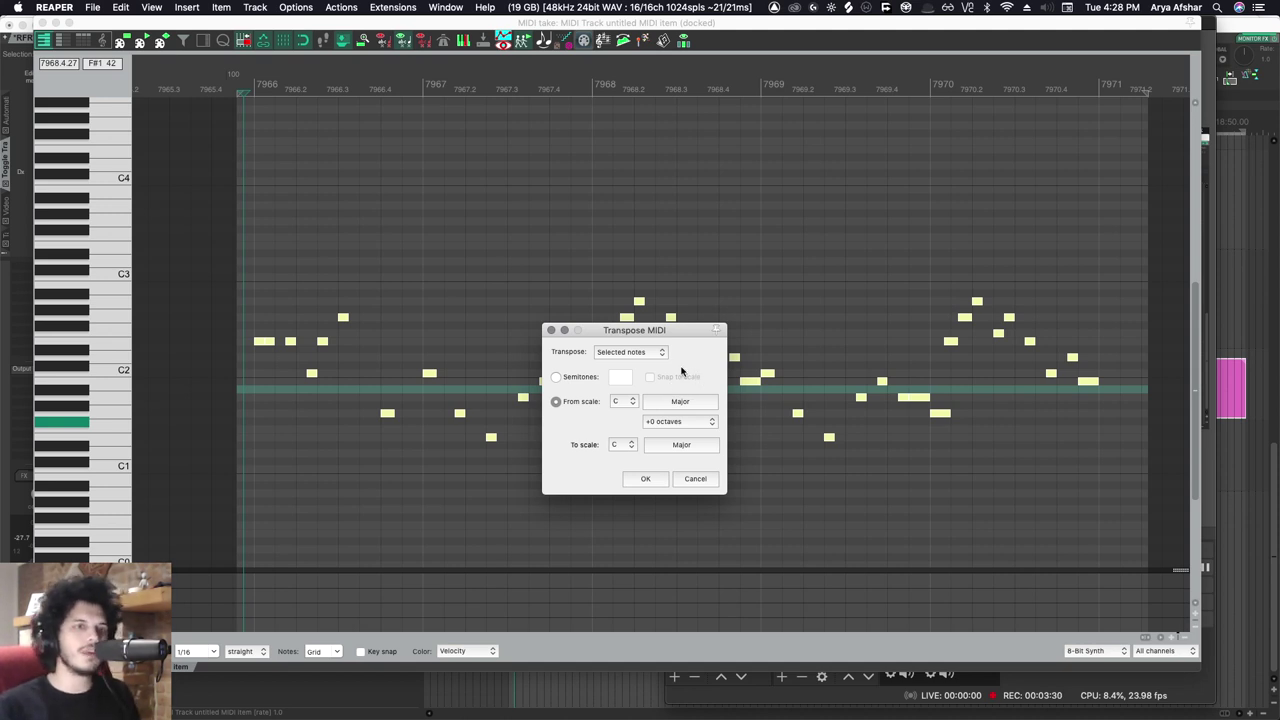
pyautogui.click(675, 446)
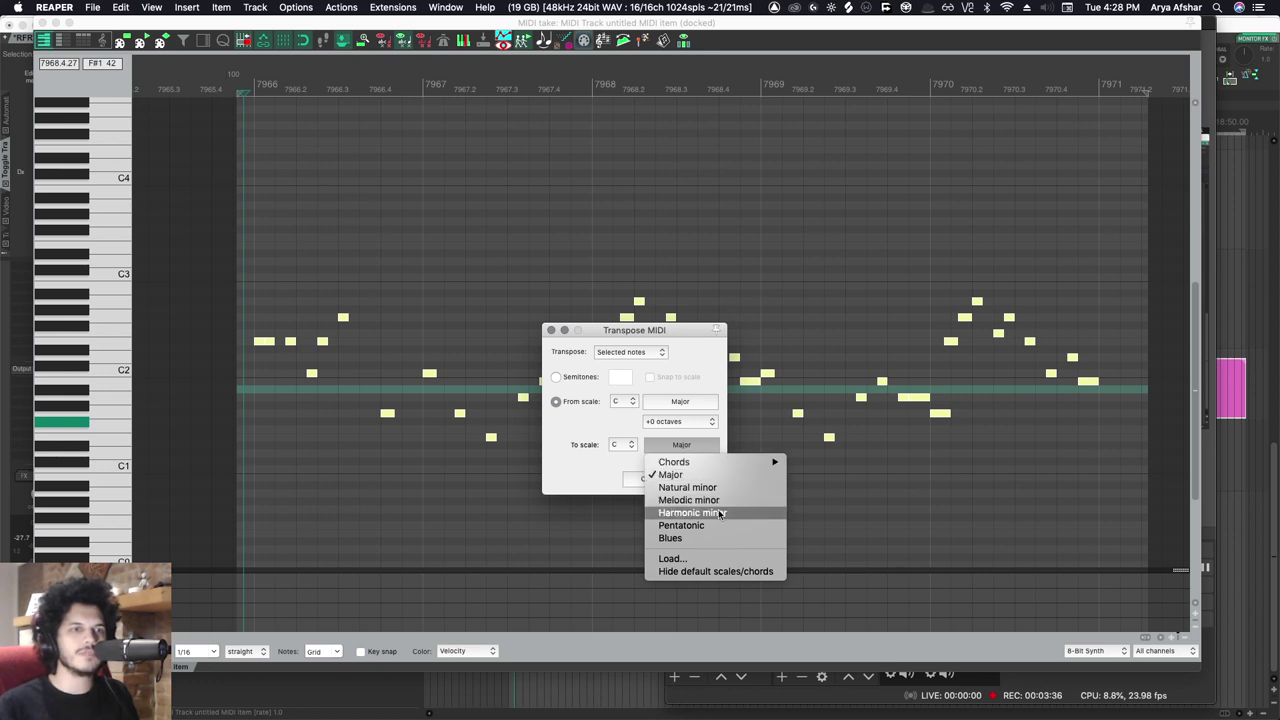
pyautogui.click(718, 512)
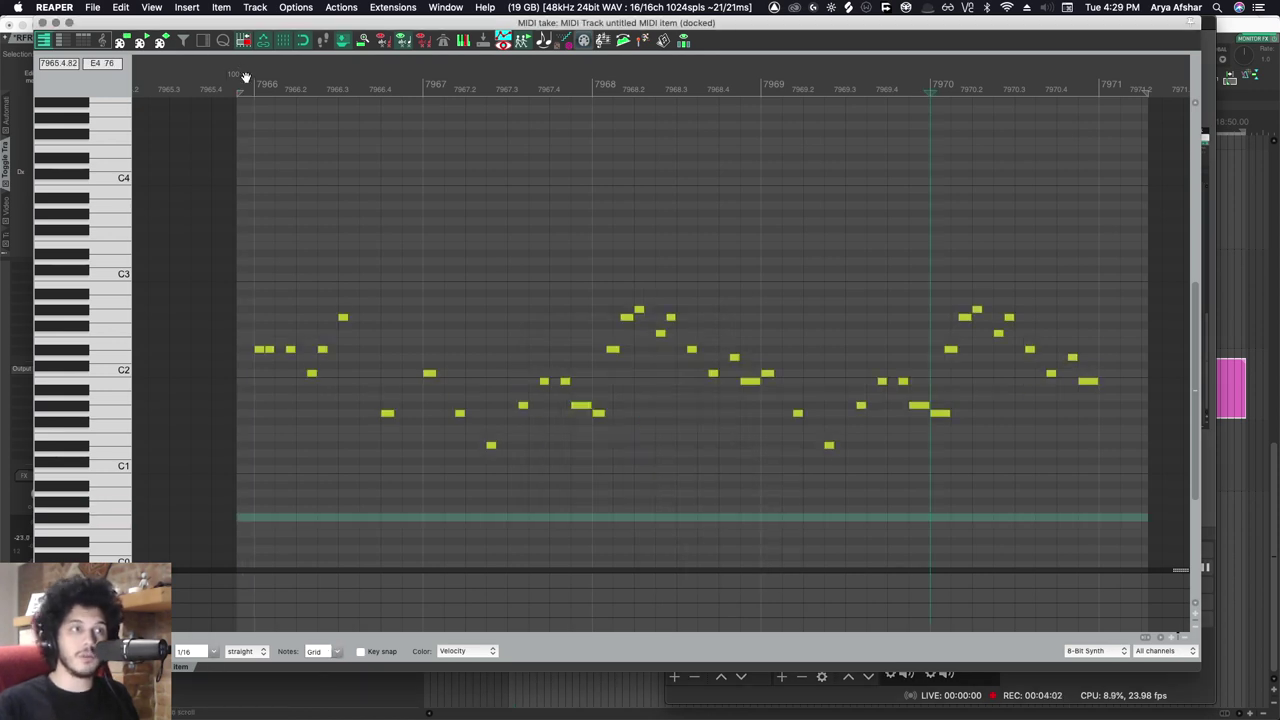
# Step: Play the Harmonic minor melody from its start, then undo back to the C Major pitches
pyautogui.click(243, 88)
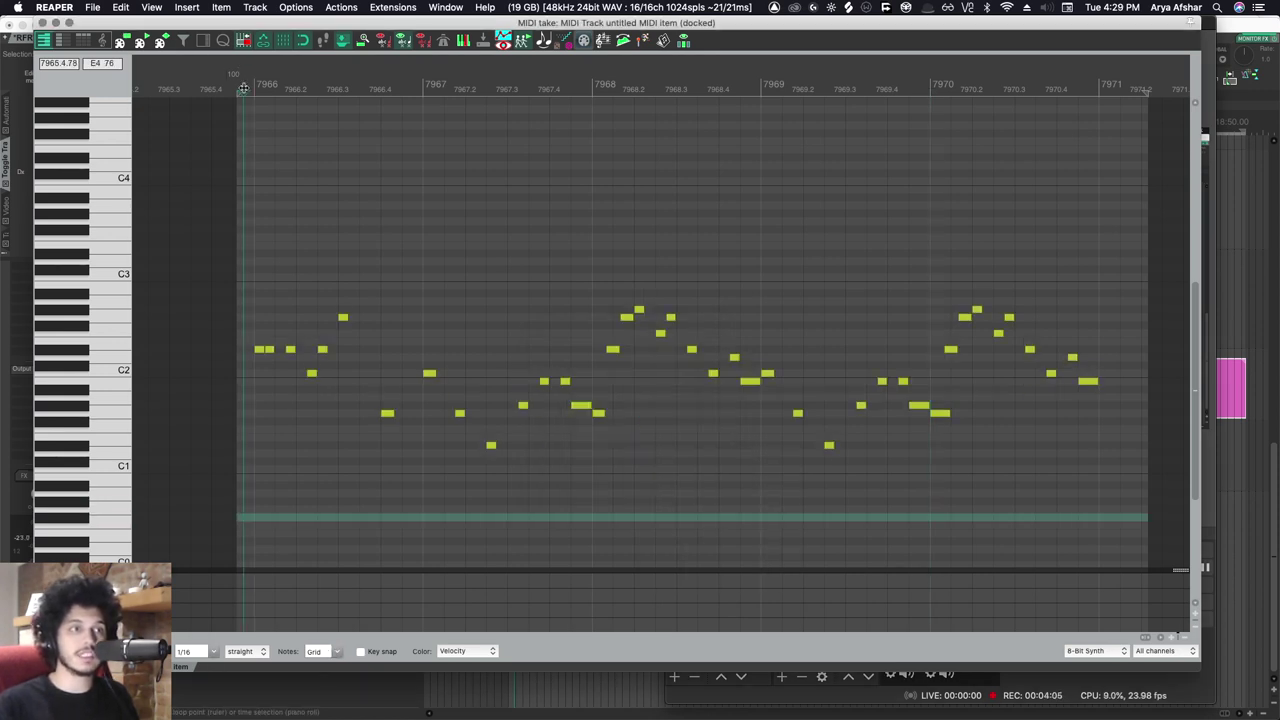
pyautogui.press('space')
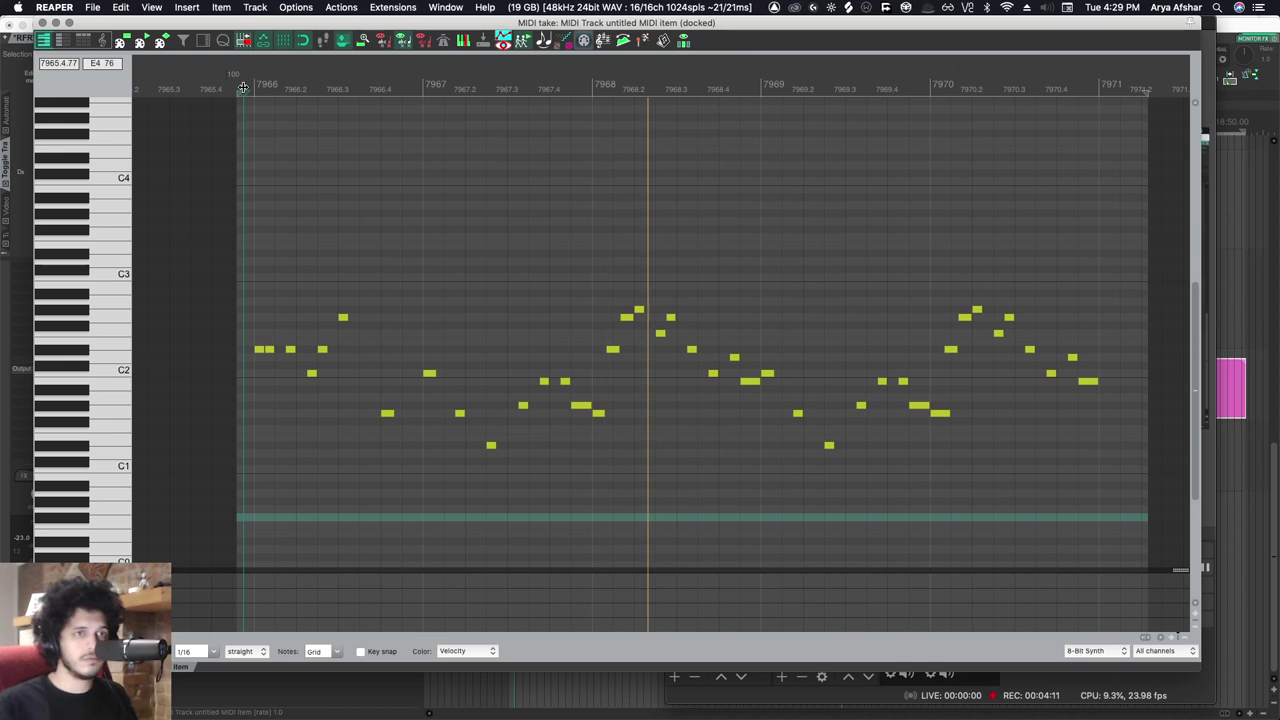
pyautogui.press('space')
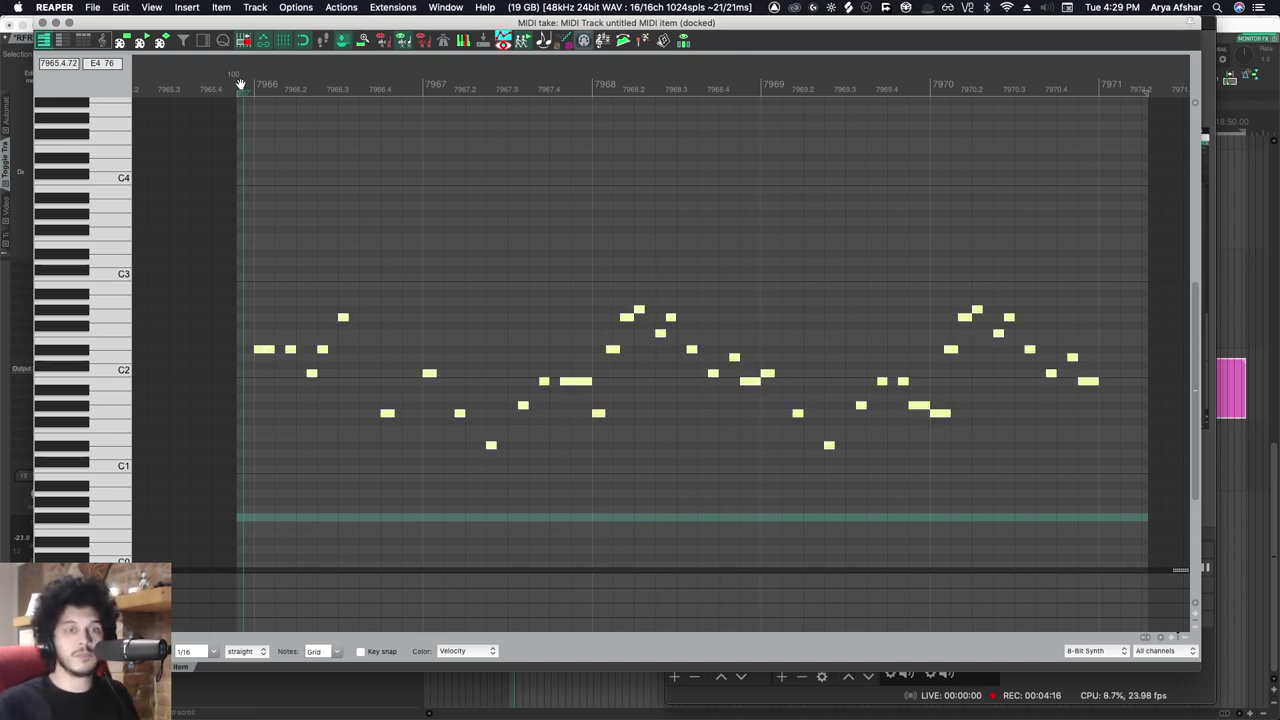
pyautogui.press('super+z')
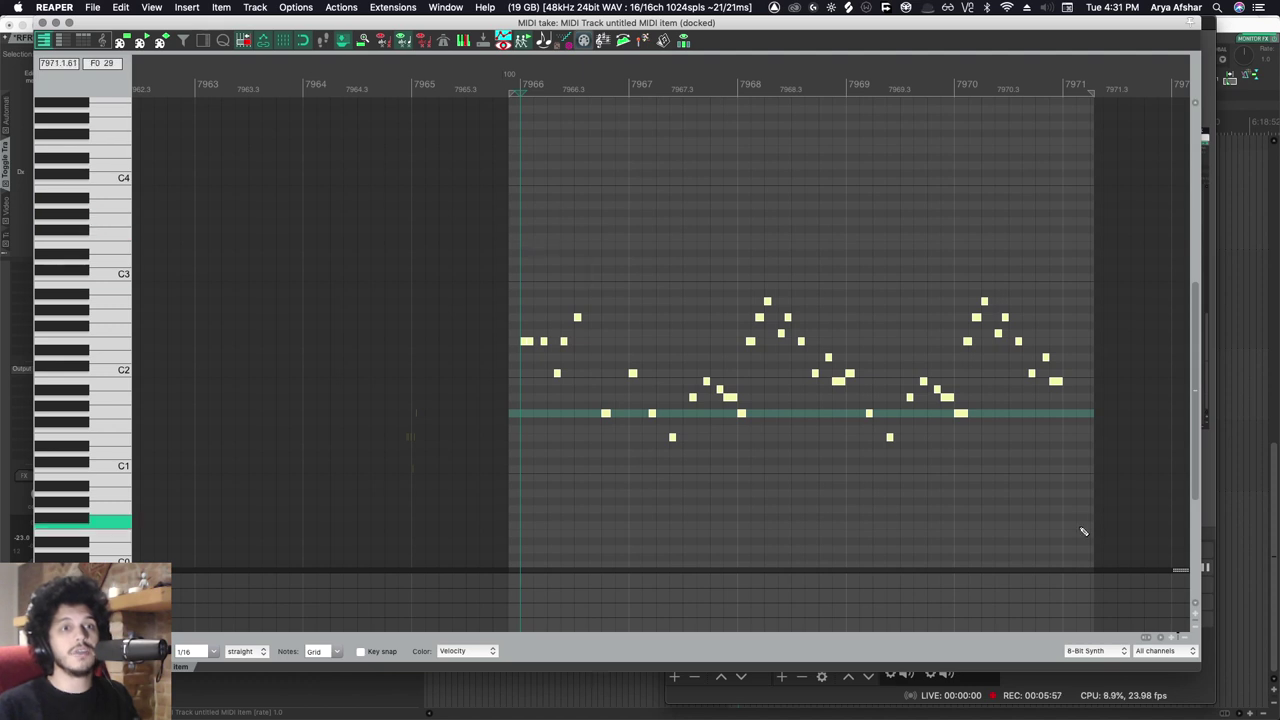
# Step: Filter actions for 'scale finder' and run the 'Search selected notes in scale finder' script
pyautogui.hotkey('shift', '/')
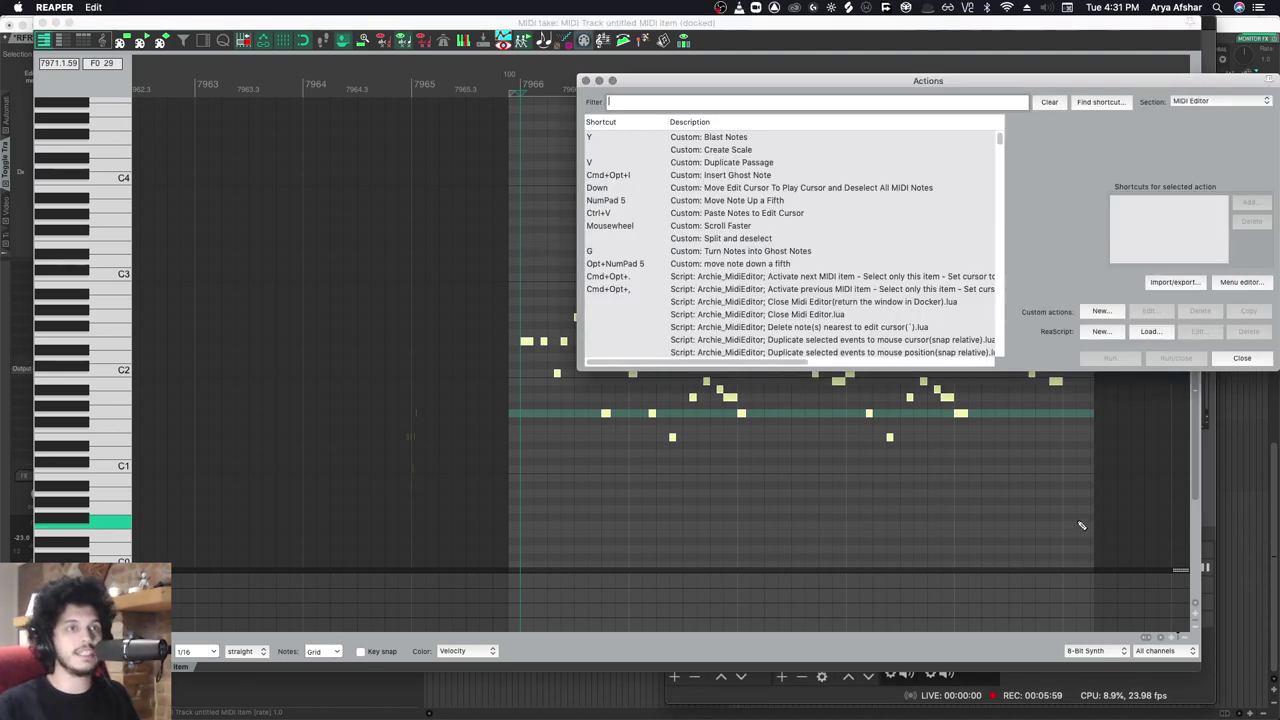
pyautogui.write('scale finder')
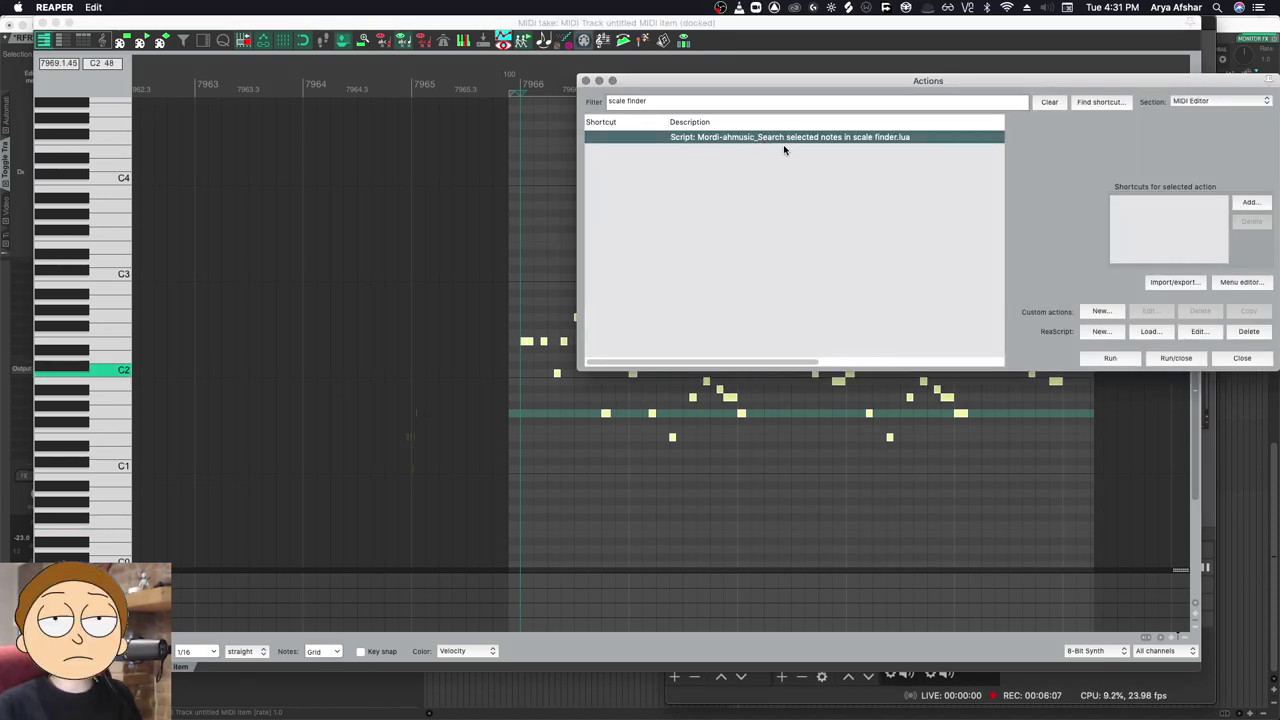
pyautogui.click(1110, 358)
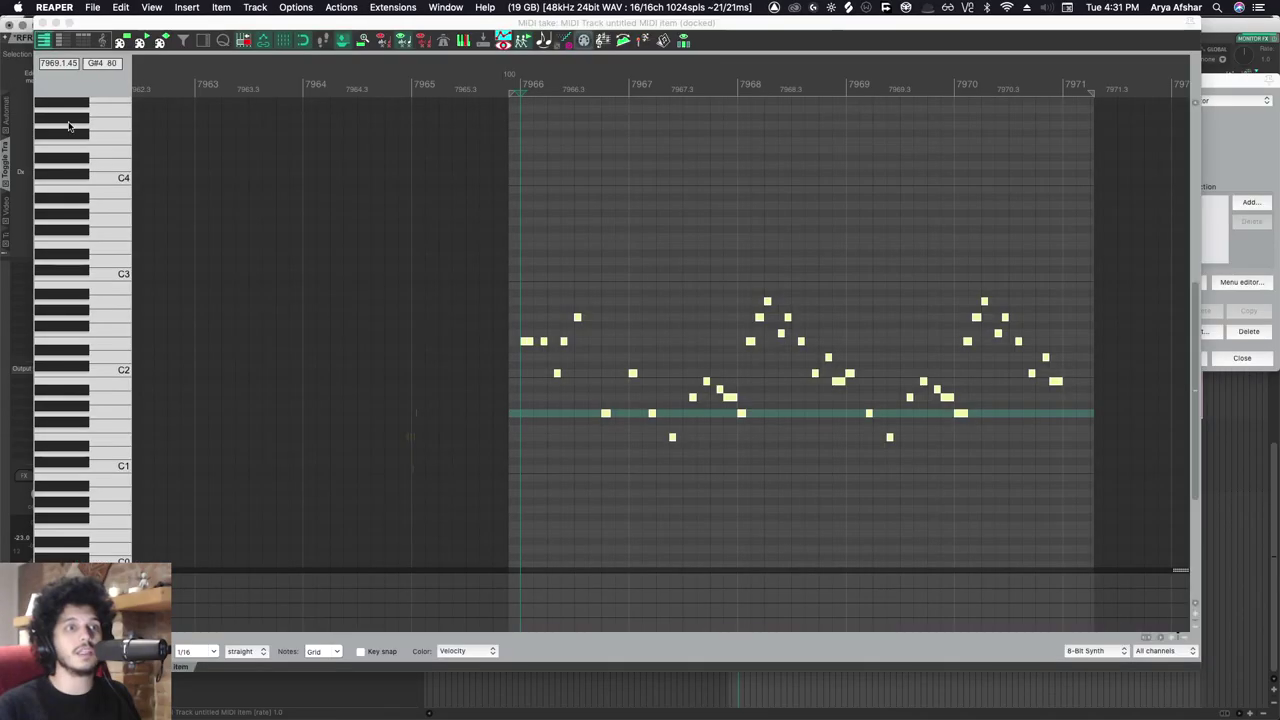
# Step: Scroll the Scales-Chords page showing 'No scales found' for E C G A B A#/Bb F D
pyautogui.scroll(3, 714, 408)
pyautogui.scroll(-4, 735, 400)
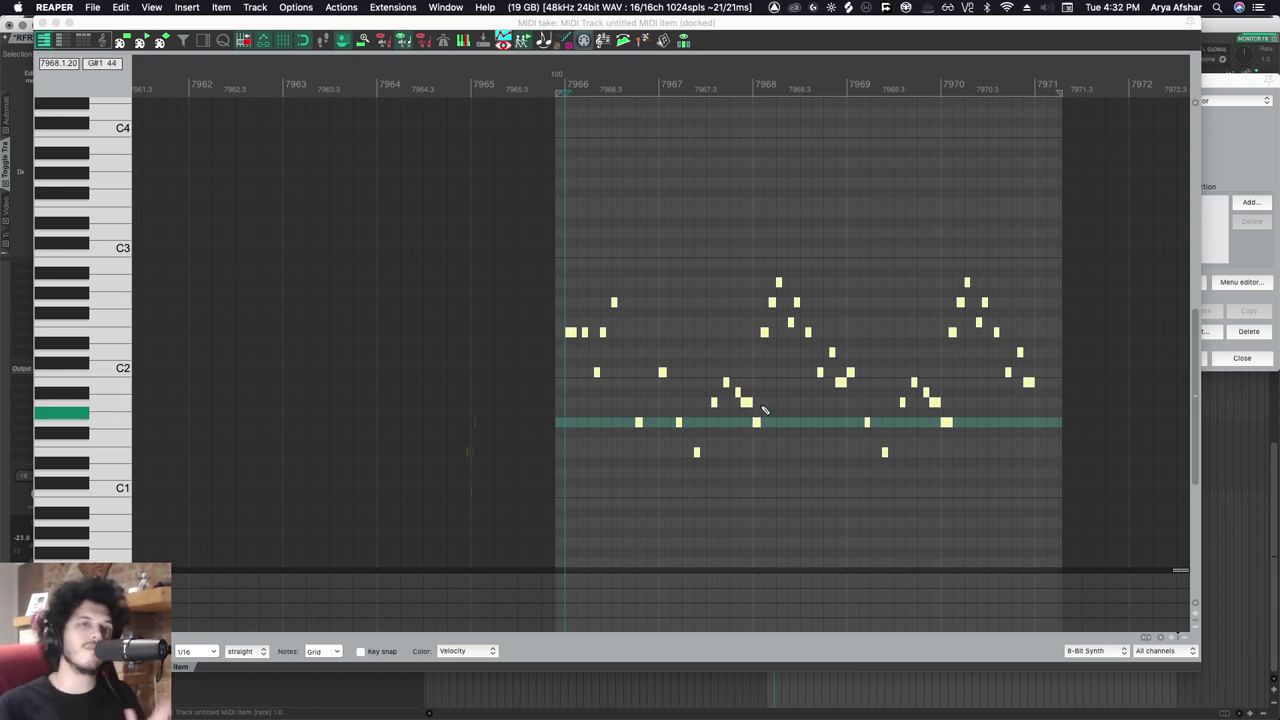
# Step: Select all the melody's notes and send them to the online scale lookup
pyautogui.moveTo(728, 386); pyautogui.dragTo(958, 396)
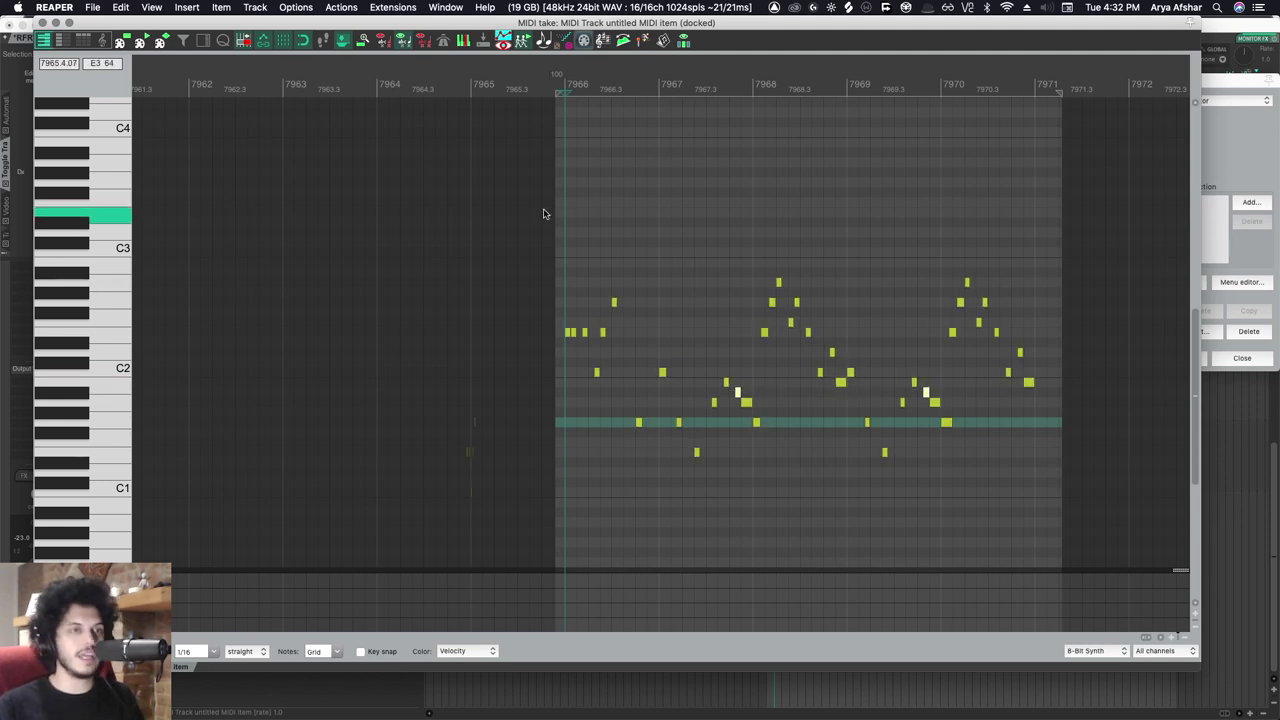
pyautogui.moveTo(562, 207); pyautogui.dragTo(1116, 500)
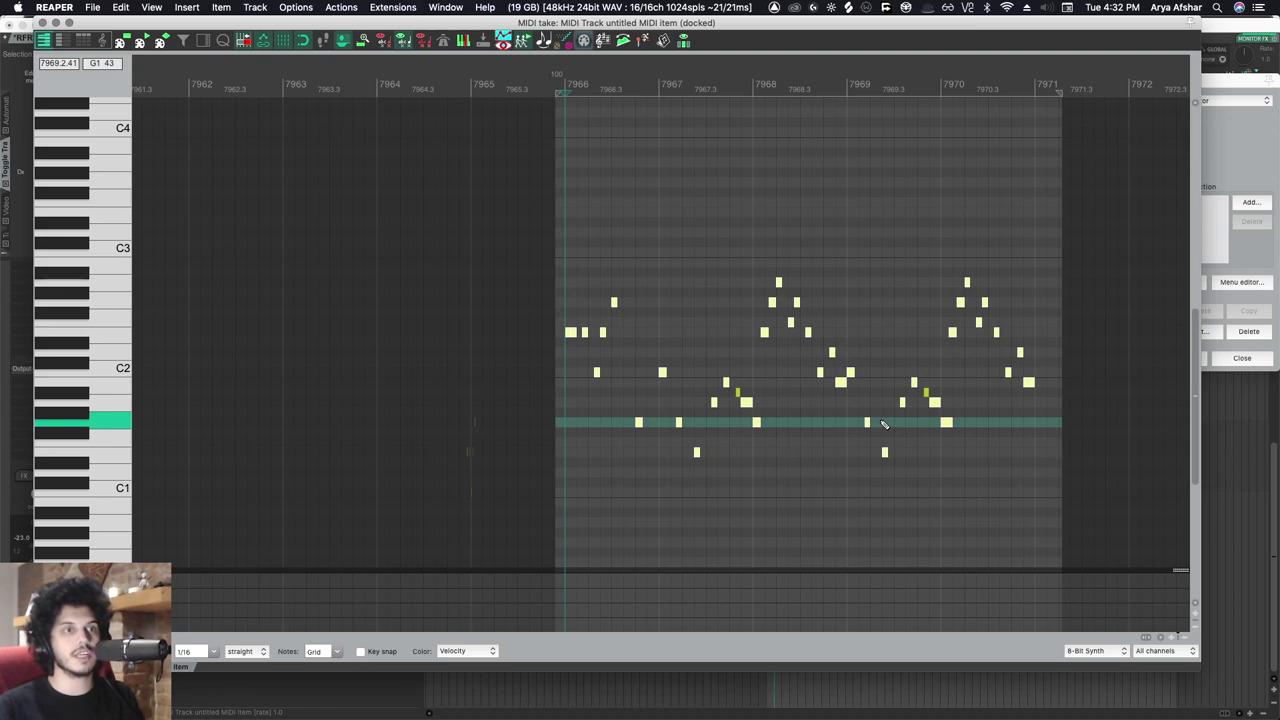
pyautogui.press('super+Tab')
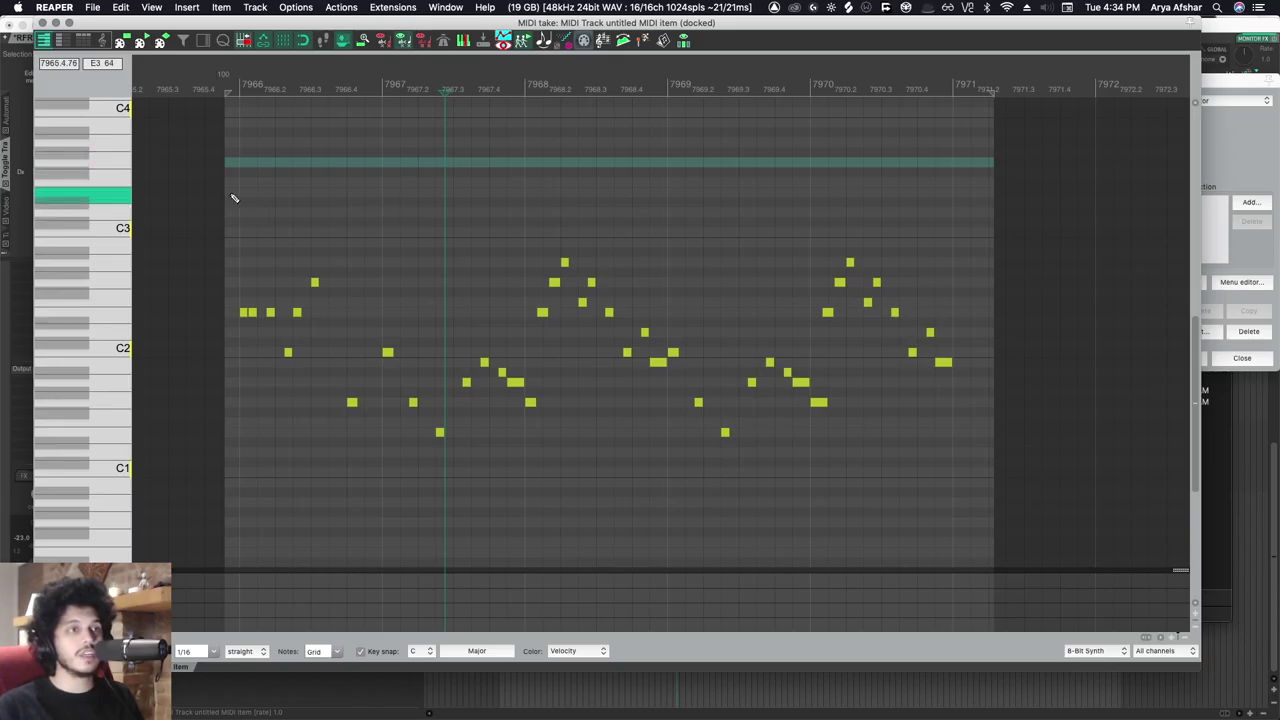
# Step: Preview the melody raised 2 semitones with Snap to scale, playing from the start
pyautogui.press('super+t')
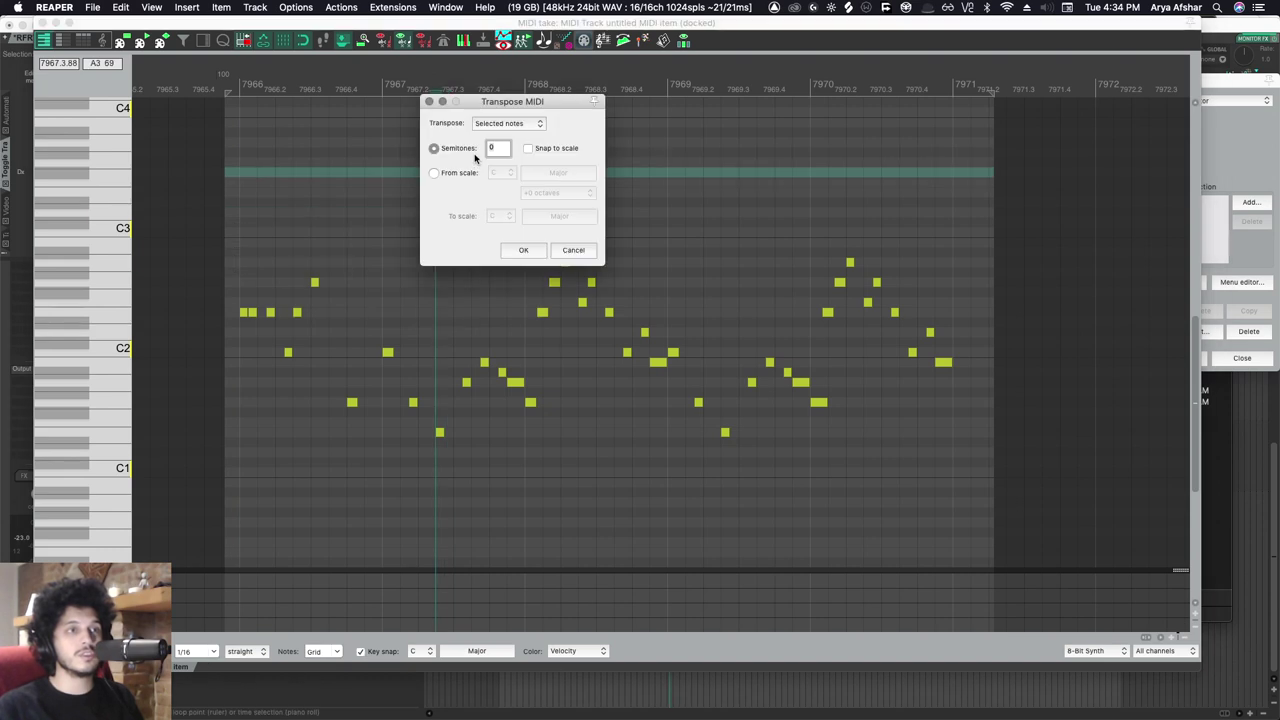
pyautogui.click(528, 149)
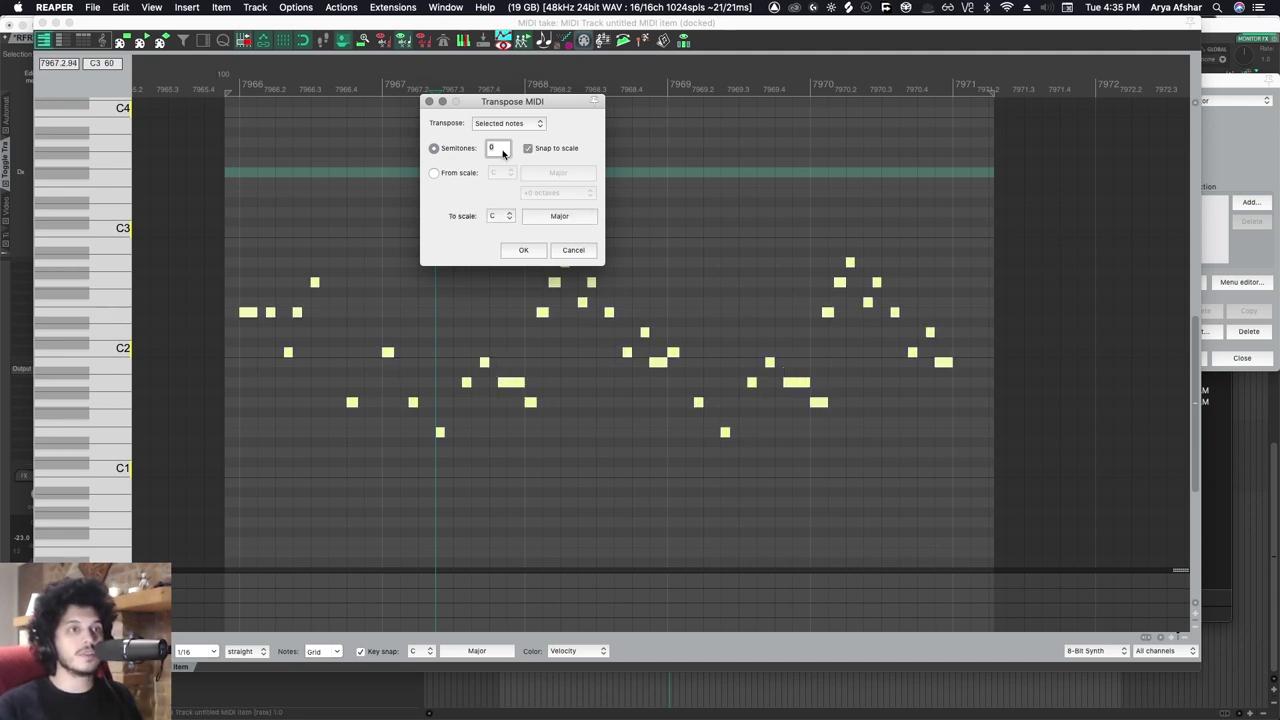
pyautogui.write('2')
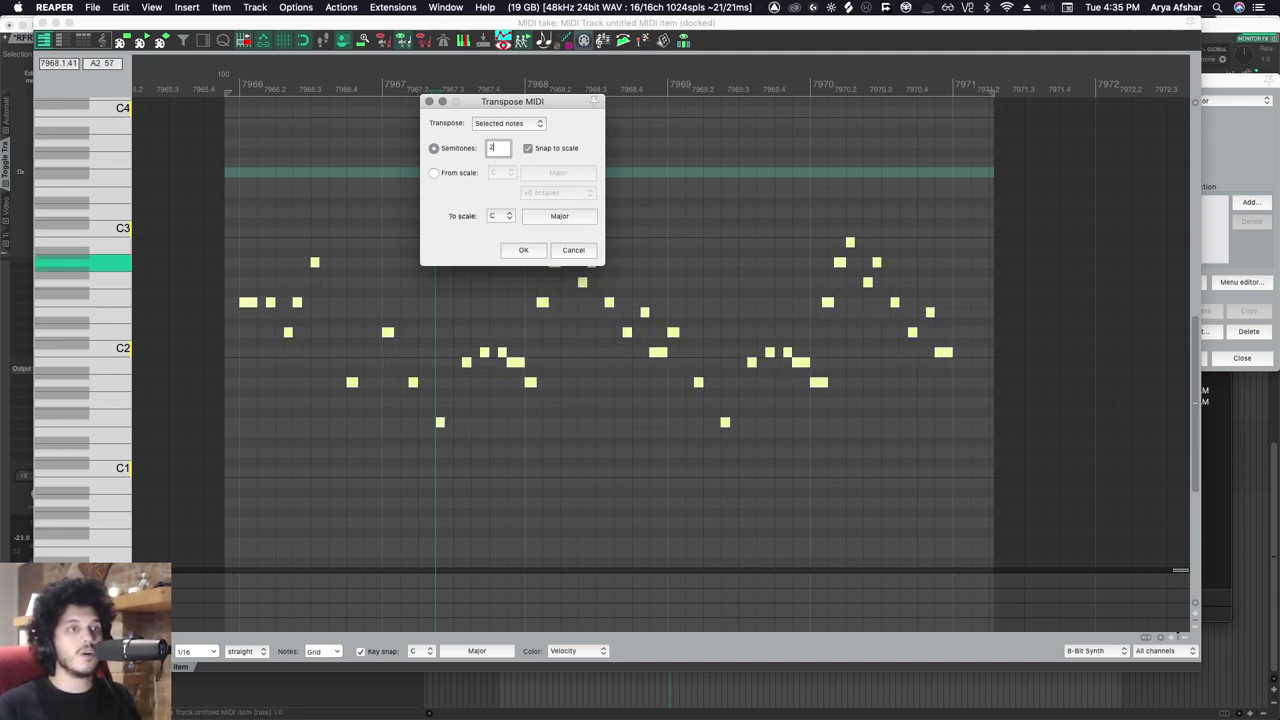
pyautogui.click(221, 89)
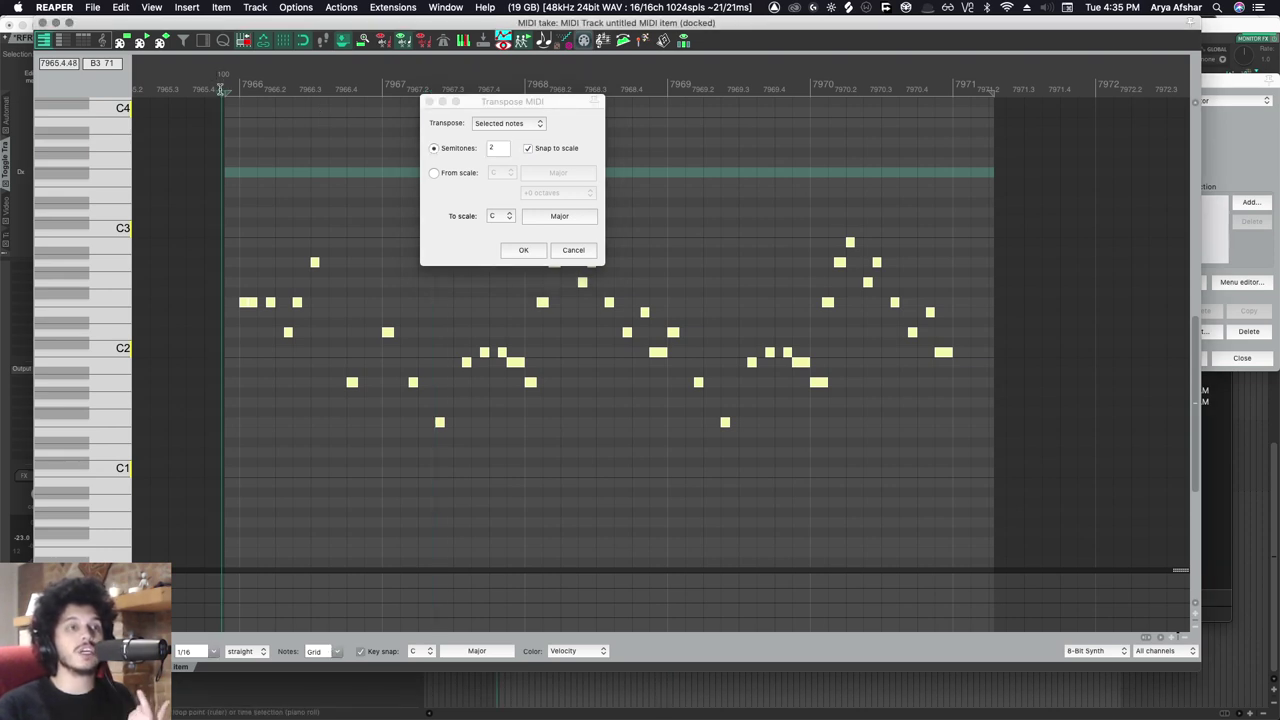
pyautogui.press('space')
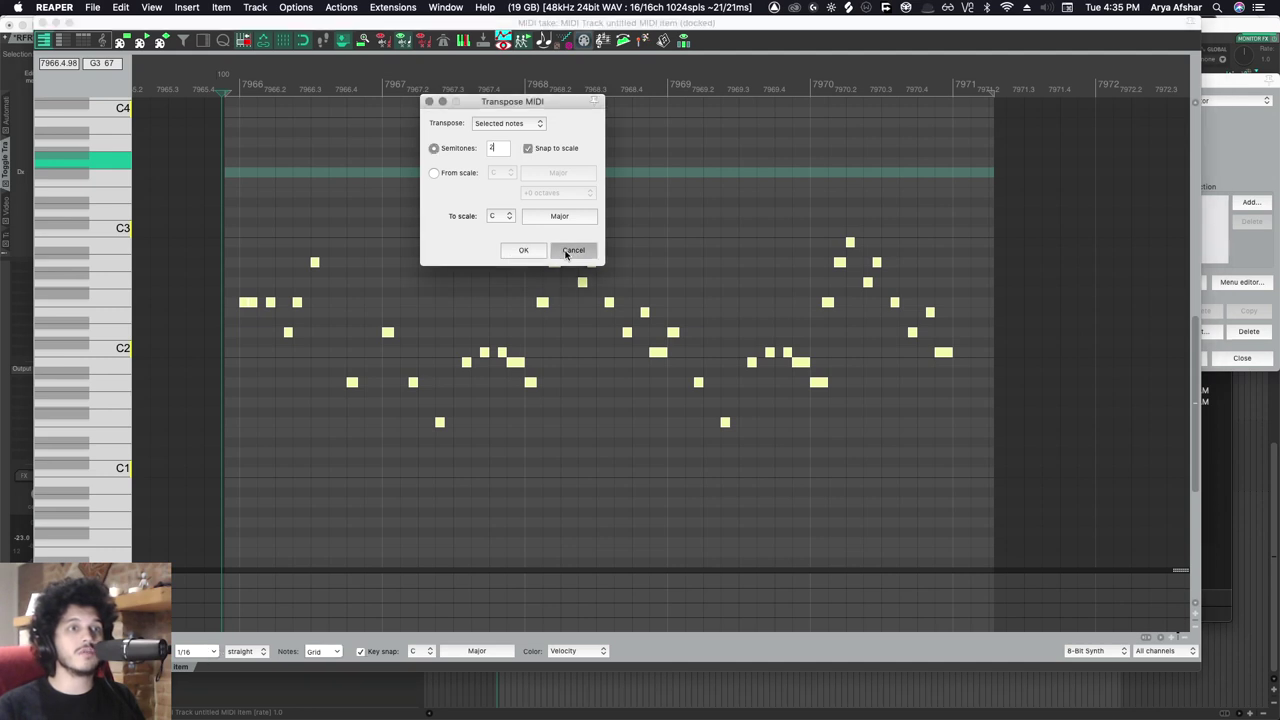
# Step: Cancel the transposition, then play and select the eight-note 8-Bit Synth phrase
pyautogui.click(557, 252)
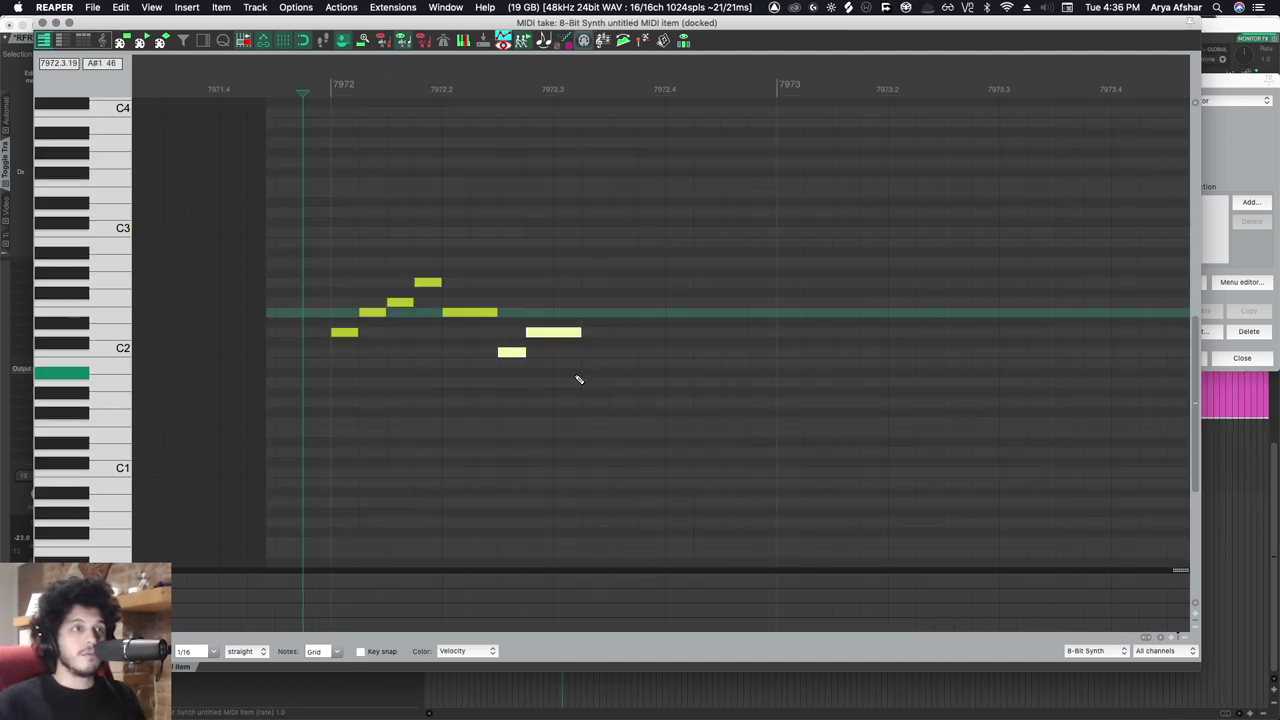
pyautogui.press('space')
pyautogui.press('space')
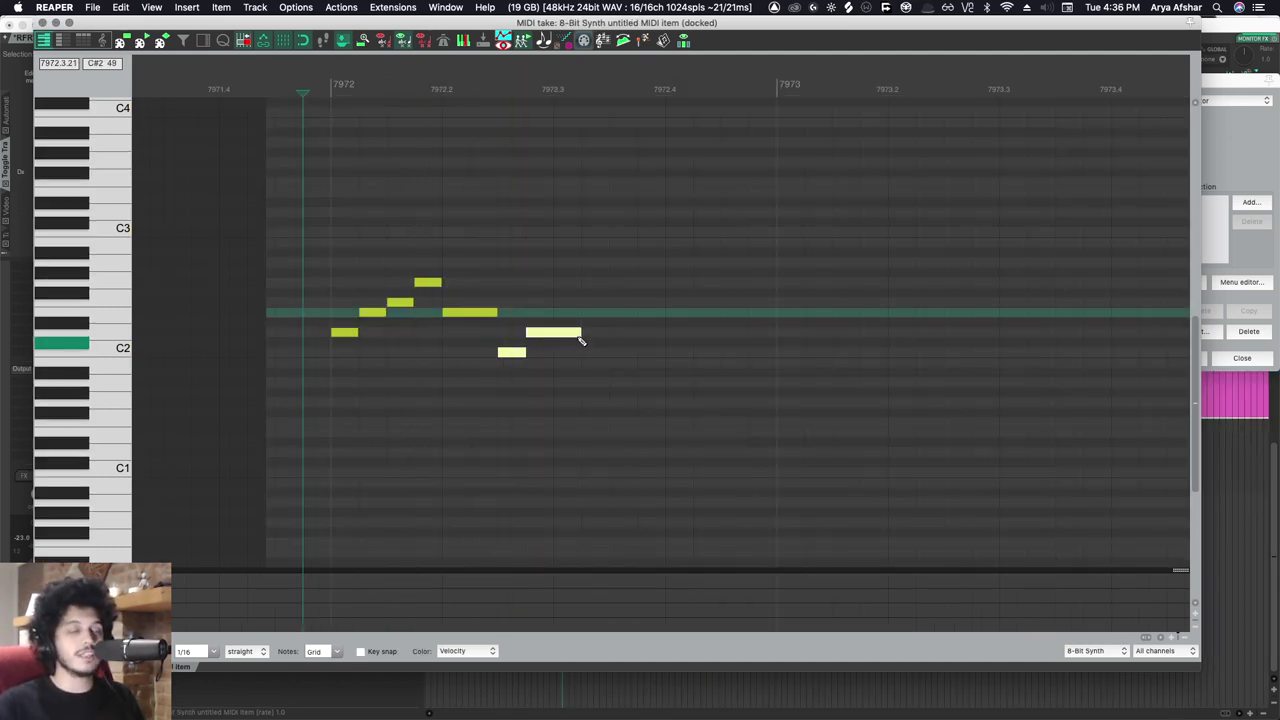
pyautogui.moveTo(326, 226); pyautogui.dragTo(655, 490)
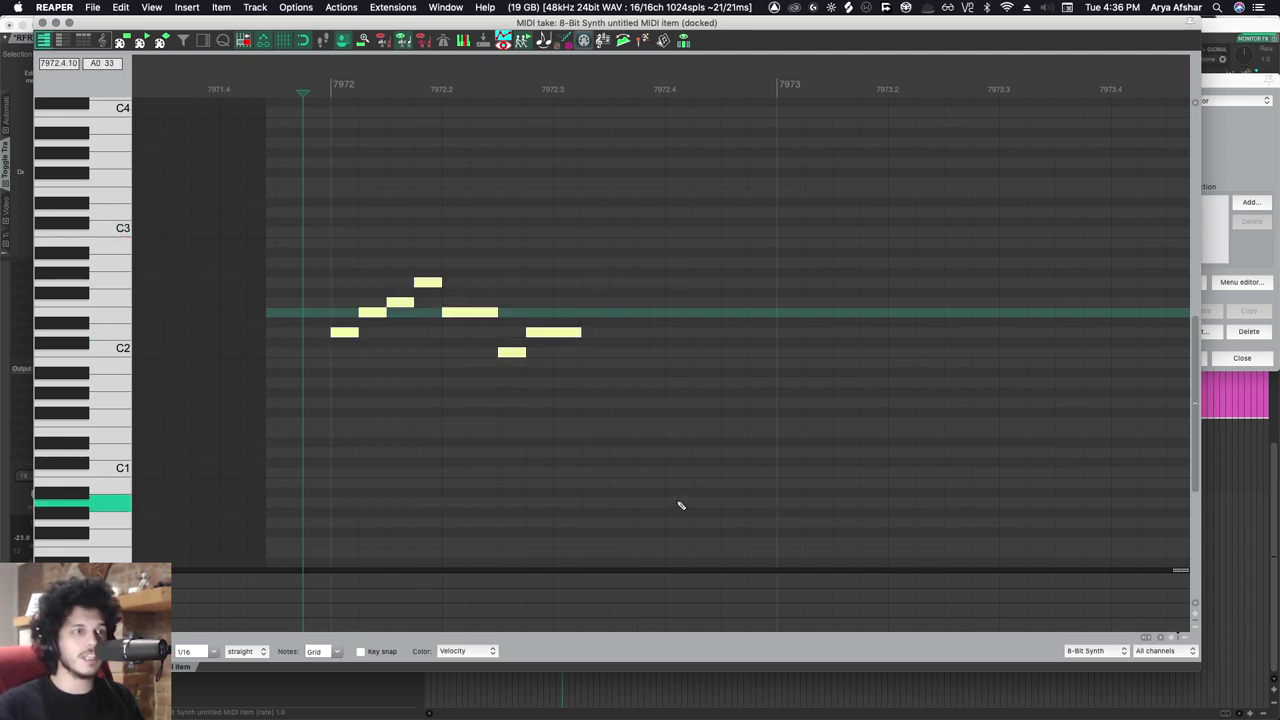
# Step: Duplicate the phrase and transpose the copy up 3 semitones snapped to D# Natural minor
pyautogui.press('super+d')
pyautogui.press('super+t')
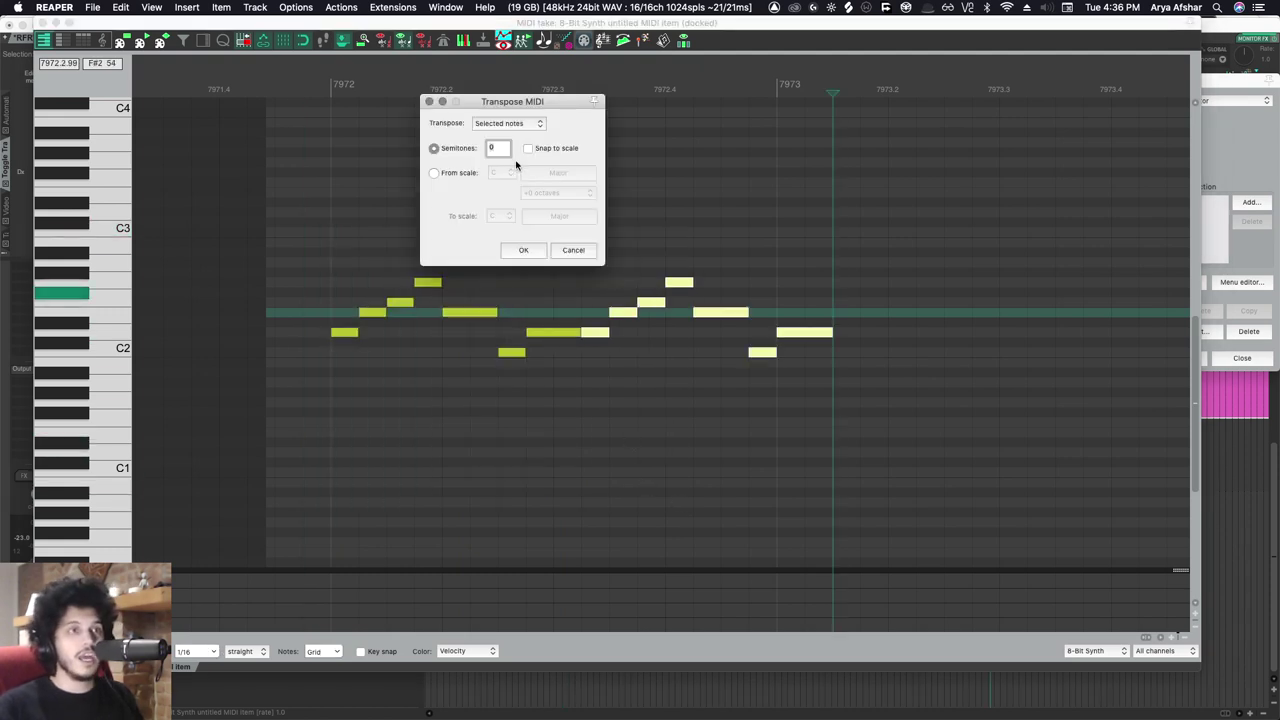
pyautogui.click(528, 150)
pyautogui.click(500, 216)
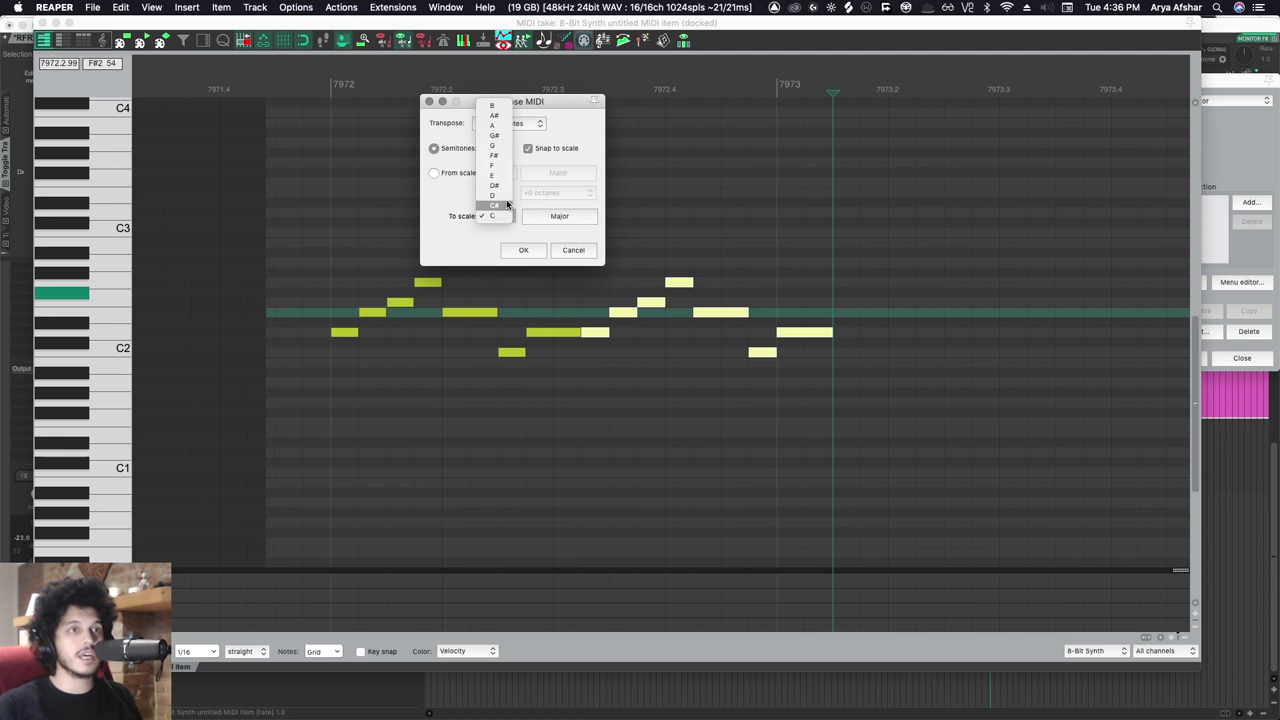
pyautogui.click(501, 188)
pyautogui.click(559, 216)
pyautogui.click(570, 264)
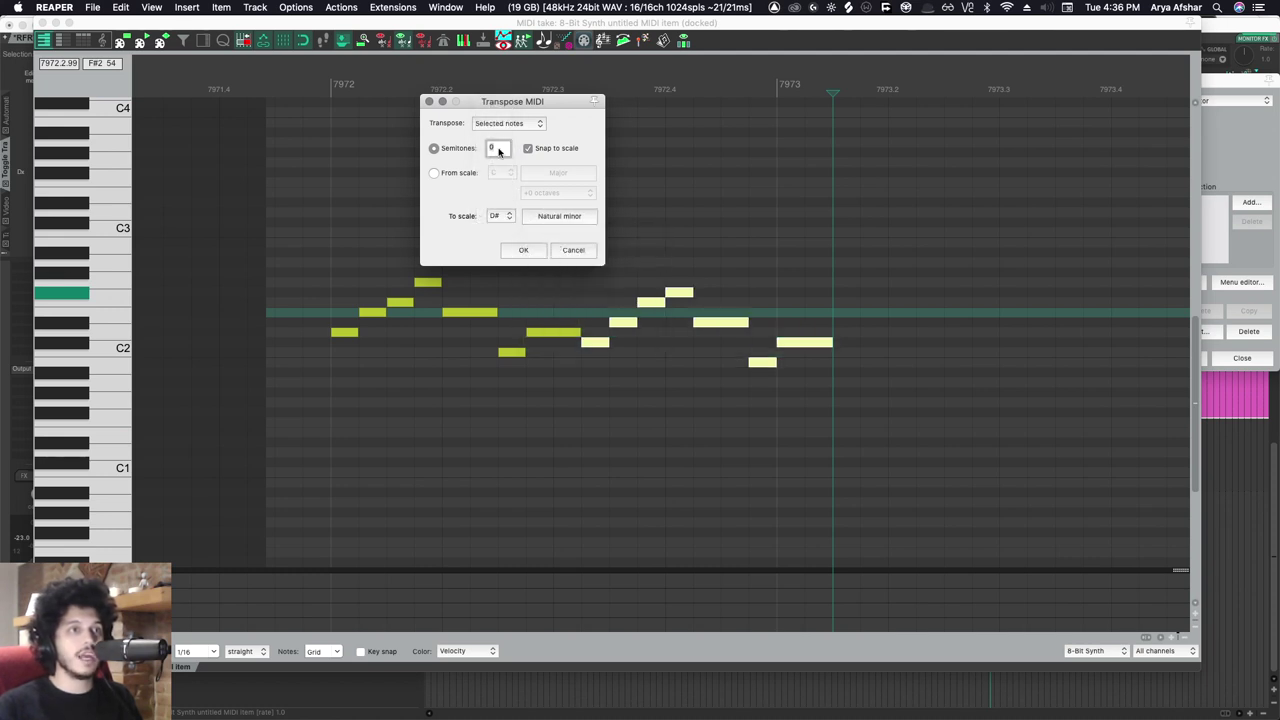
pyautogui.write('3')
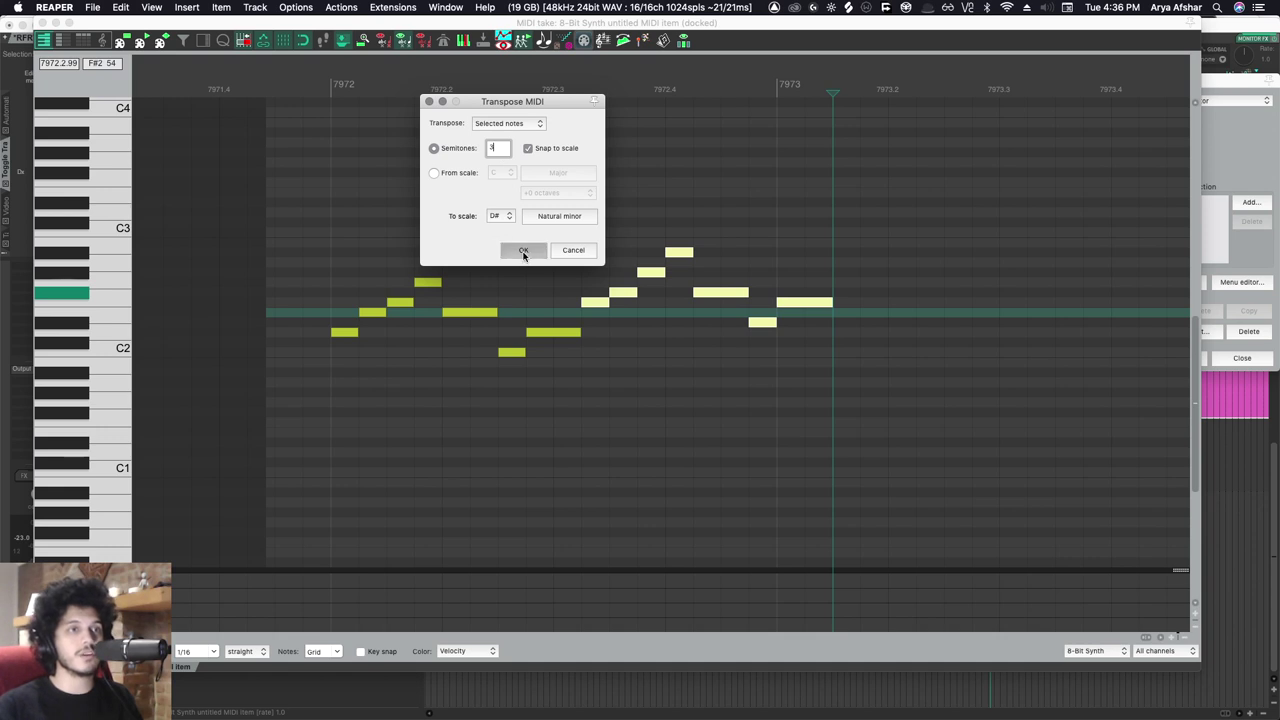
pyautogui.click(523, 251)
# Step: Nudge the transposed copy into place and play both phrases
pyautogui.press('Right')
pyautogui.press('Right')
pyautogui.press('Right')
pyautogui.press('Right')
pyautogui.press('Right')
pyautogui.press('Right')
pyautogui.press('Right')
pyautogui.press('Right')
pyautogui.press('Left')
pyautogui.press('space')
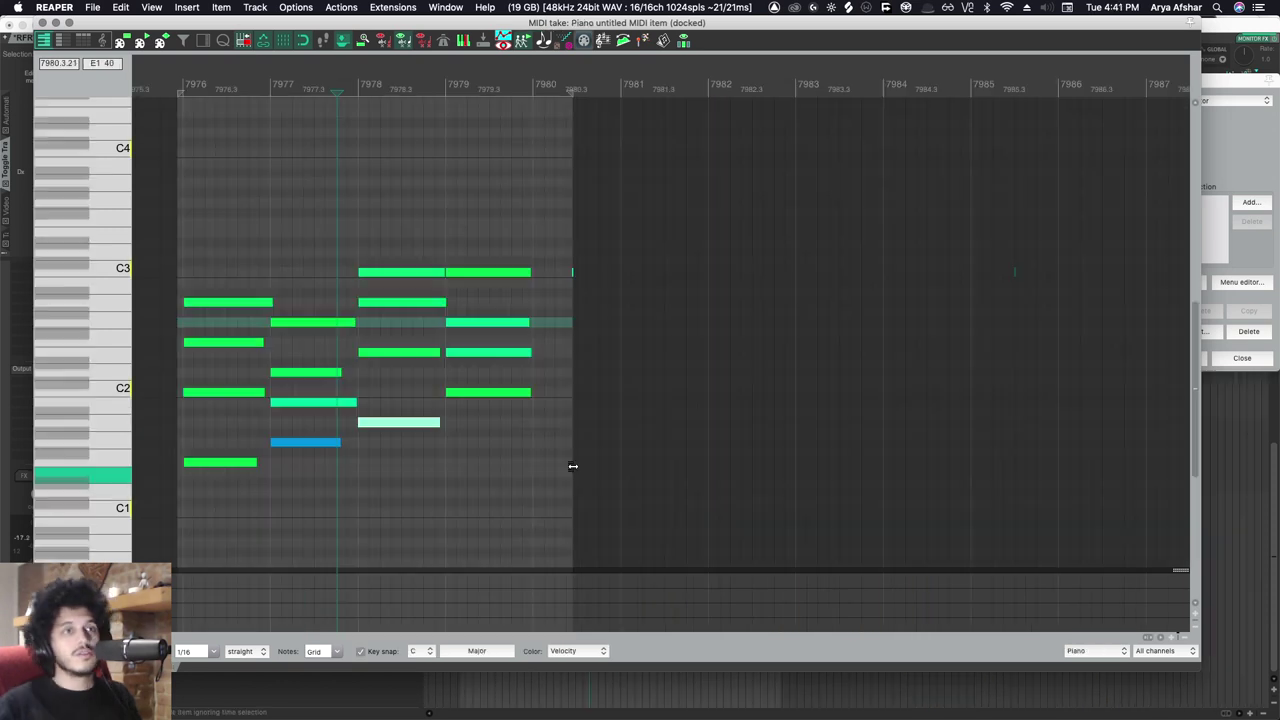
# Step: Set the play position before the first Piano chord and select its four notes
pyautogui.hscroll(-3, 508, 425)
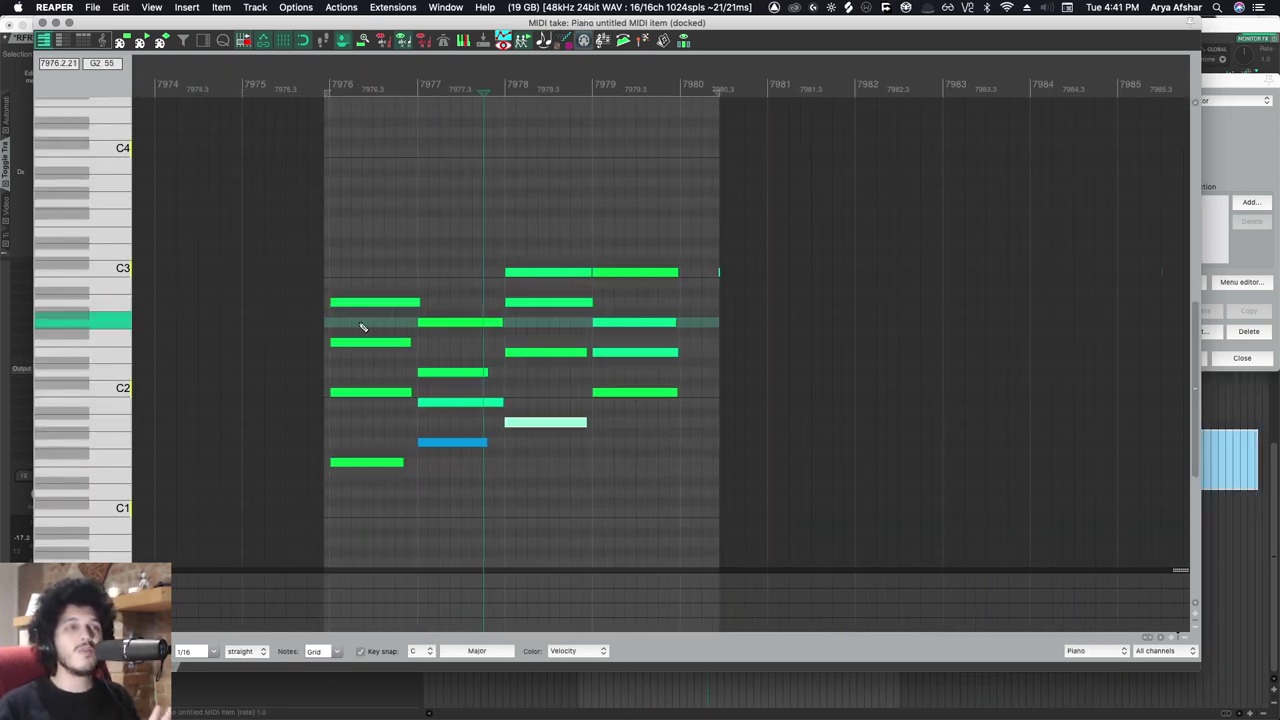
pyautogui.click(314, 86)
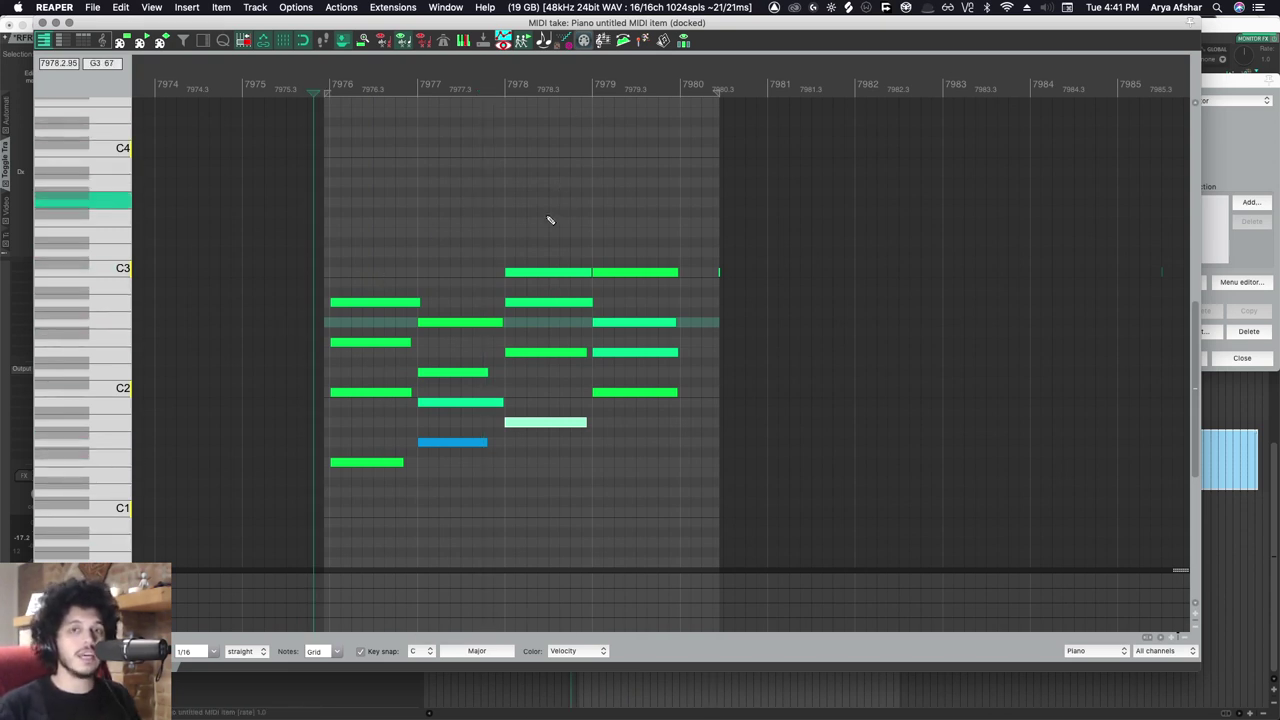
pyautogui.moveTo(414, 251); pyautogui.dragTo(386, 523)
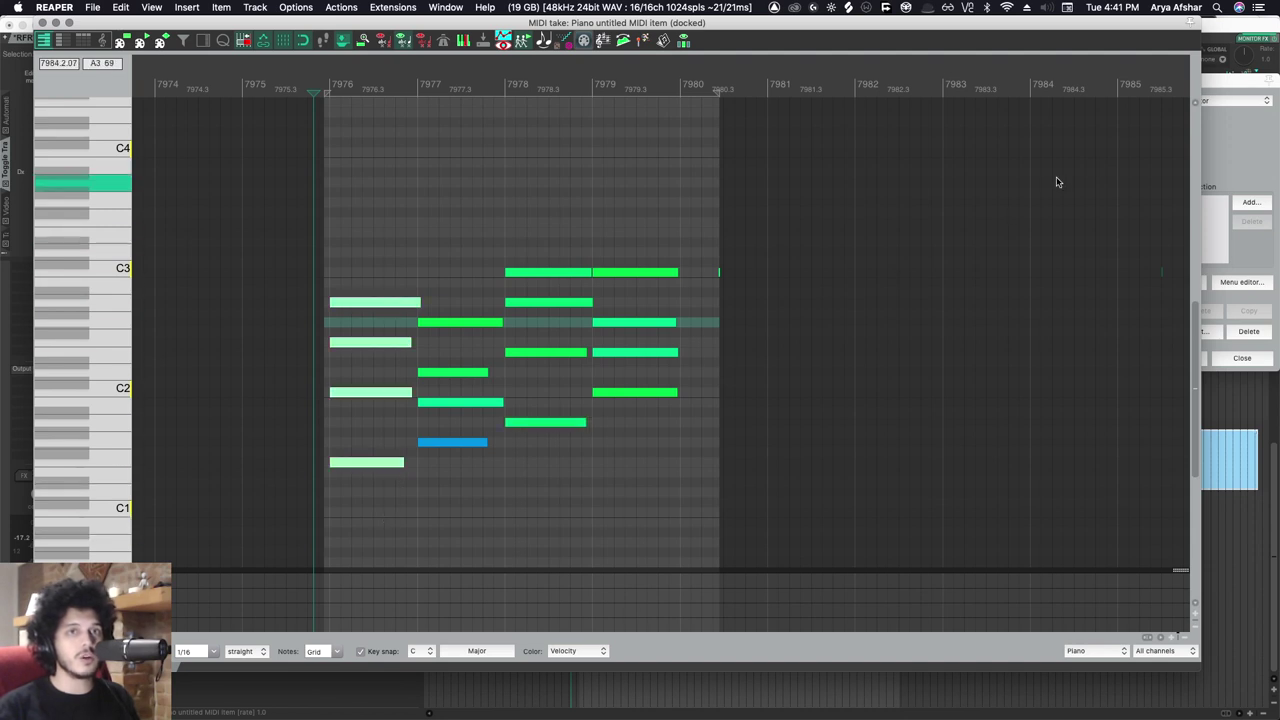
pyautogui.hotkey('shift', '/')
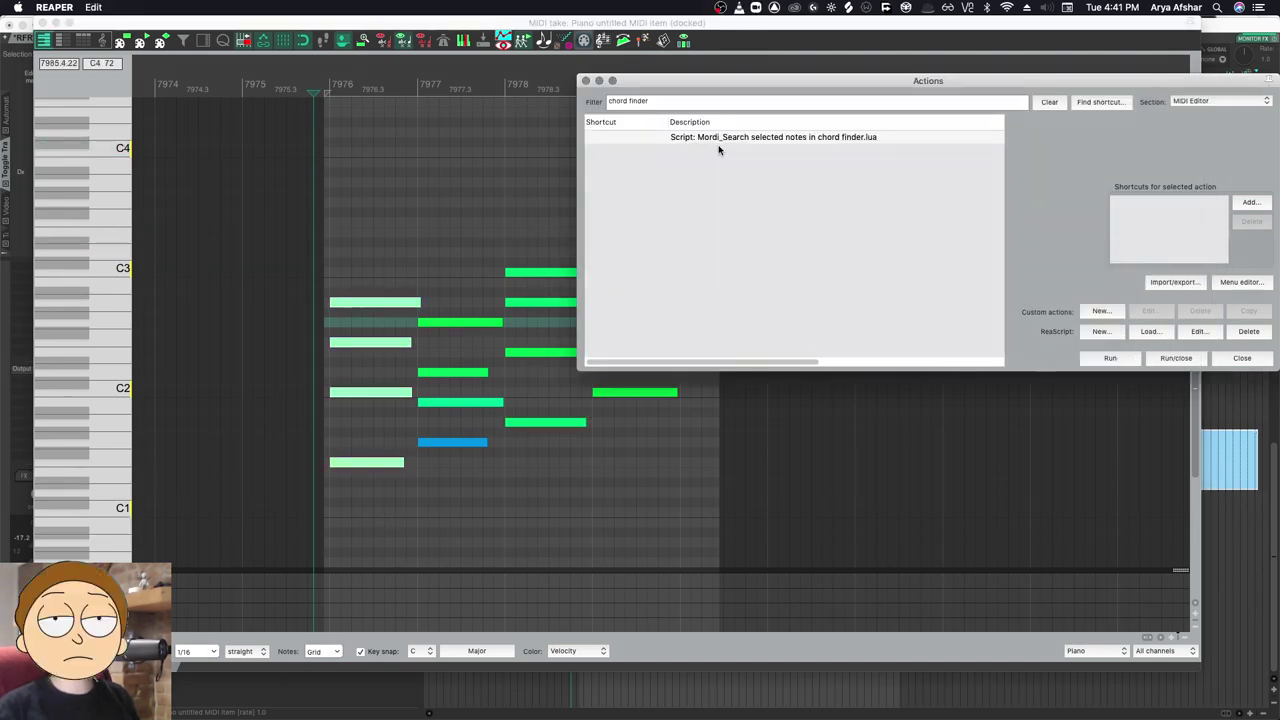
pyautogui.click(1110, 358)
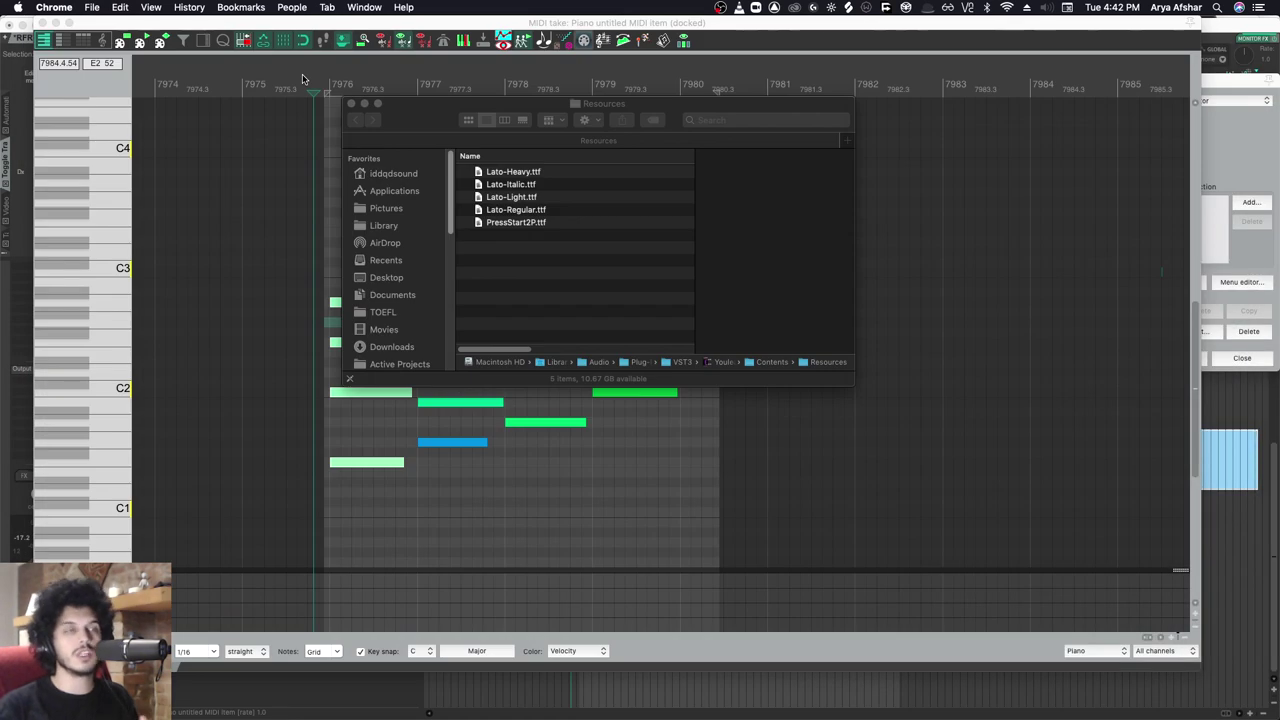
pyautogui.click(303, 79)
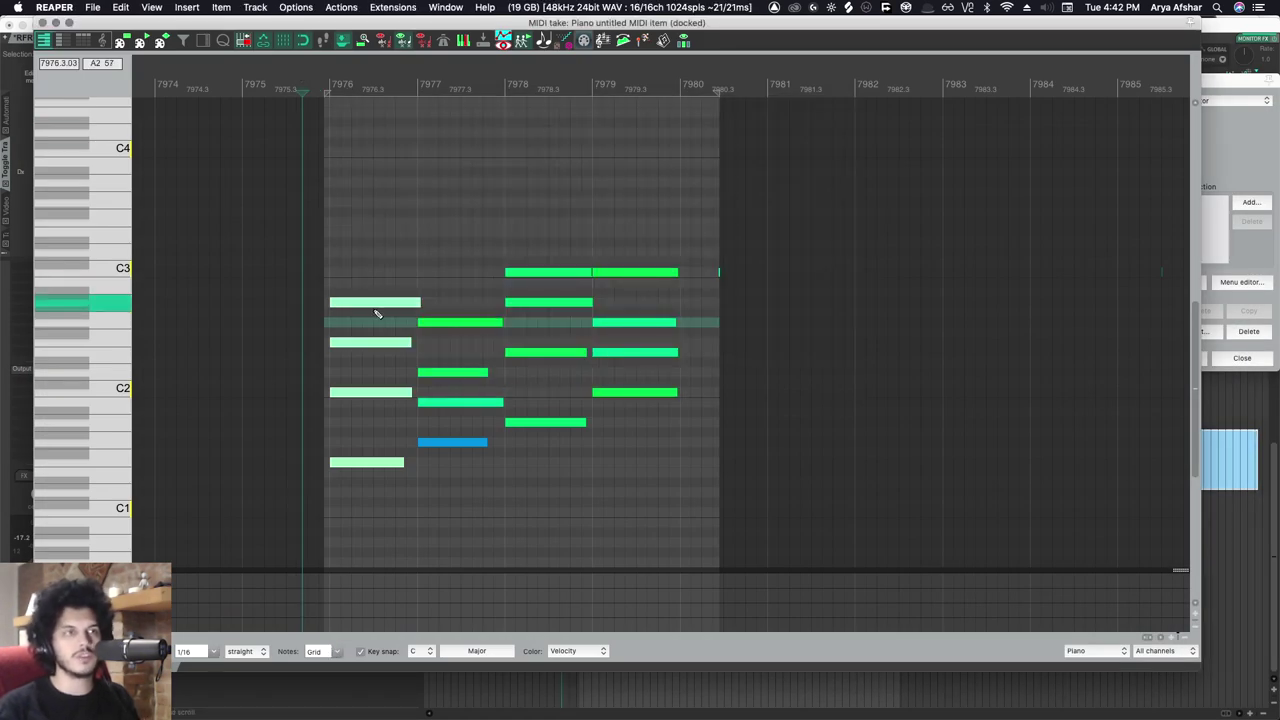
# Step: In Transpose MIDI, set the source scale to F Major triad
pyautogui.scroll(3, 376, 314)
pyautogui.scroll(-1, 363, 386)
pyautogui.hotkey('ctrl', 't')
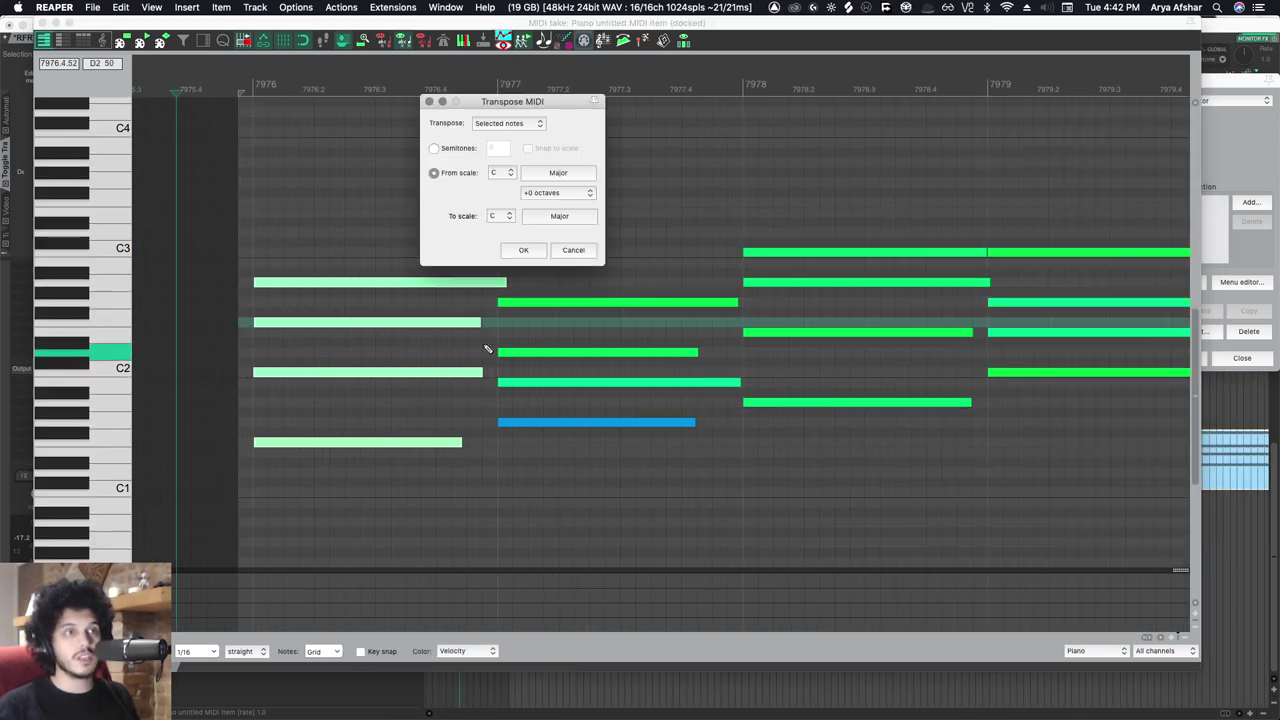
pyautogui.click(497, 174)
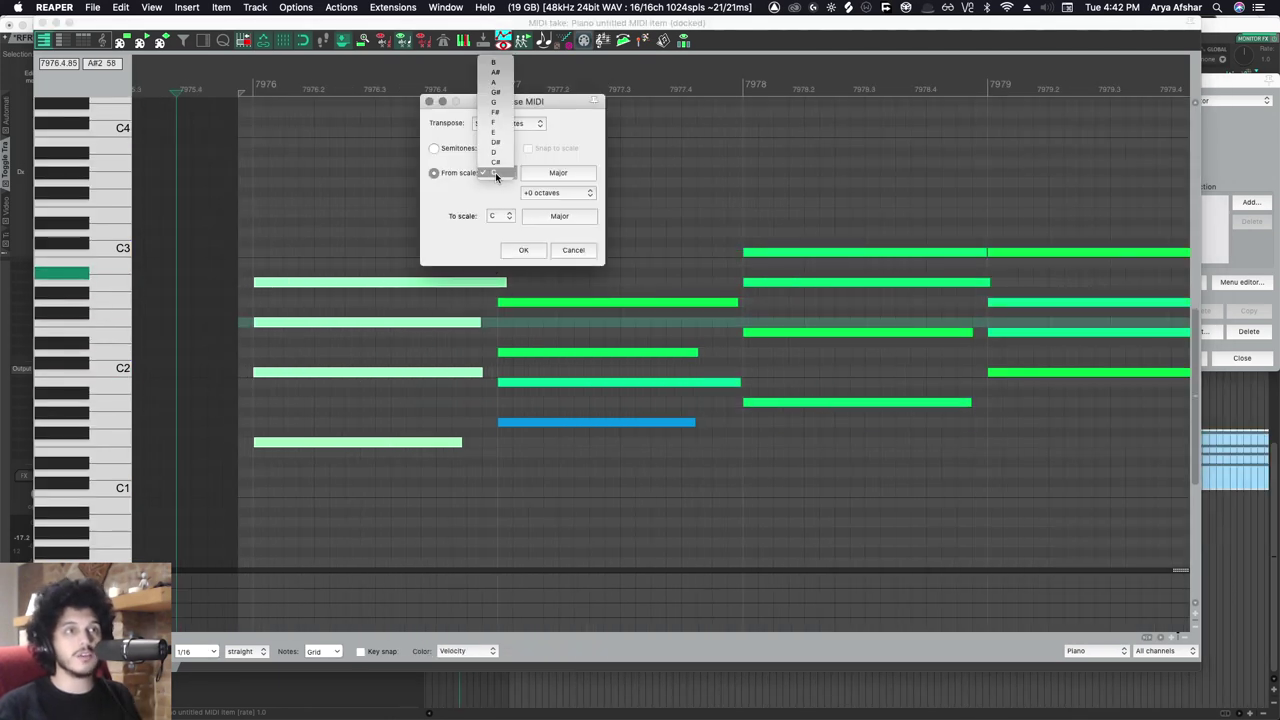
pyautogui.click(494, 122)
pyautogui.click(591, 178)
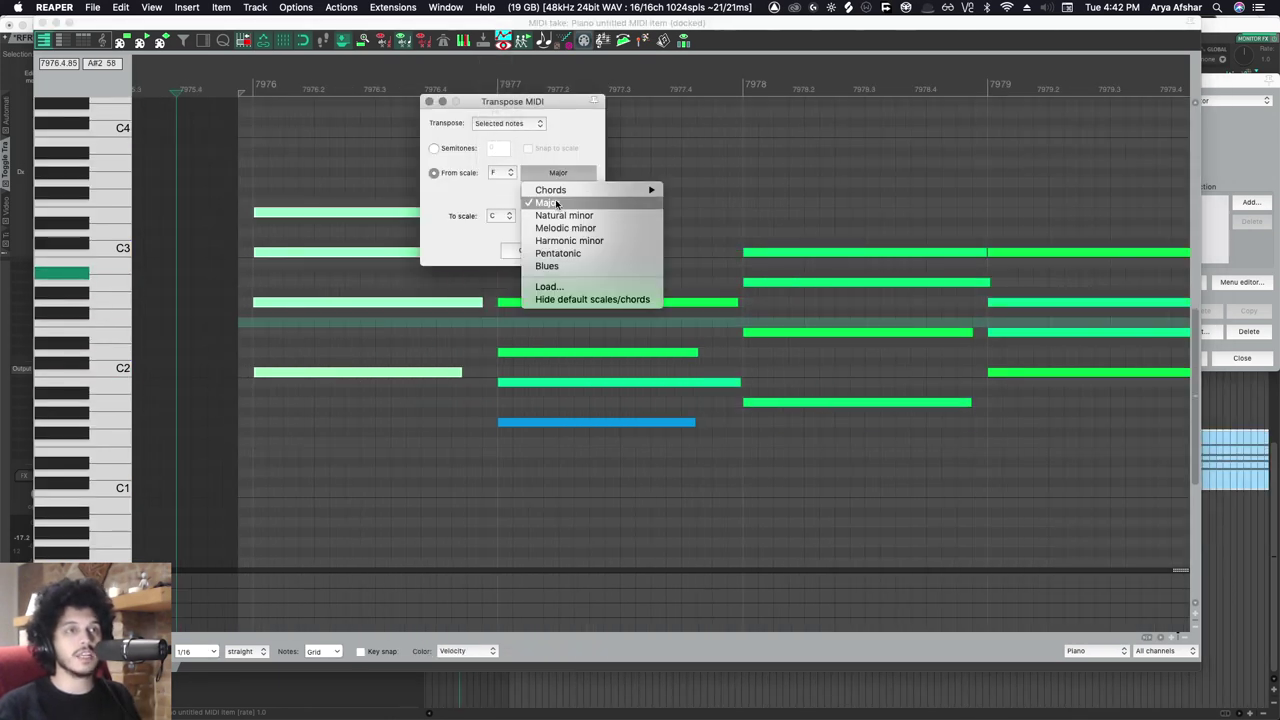
pyautogui.moveTo(600, 190)
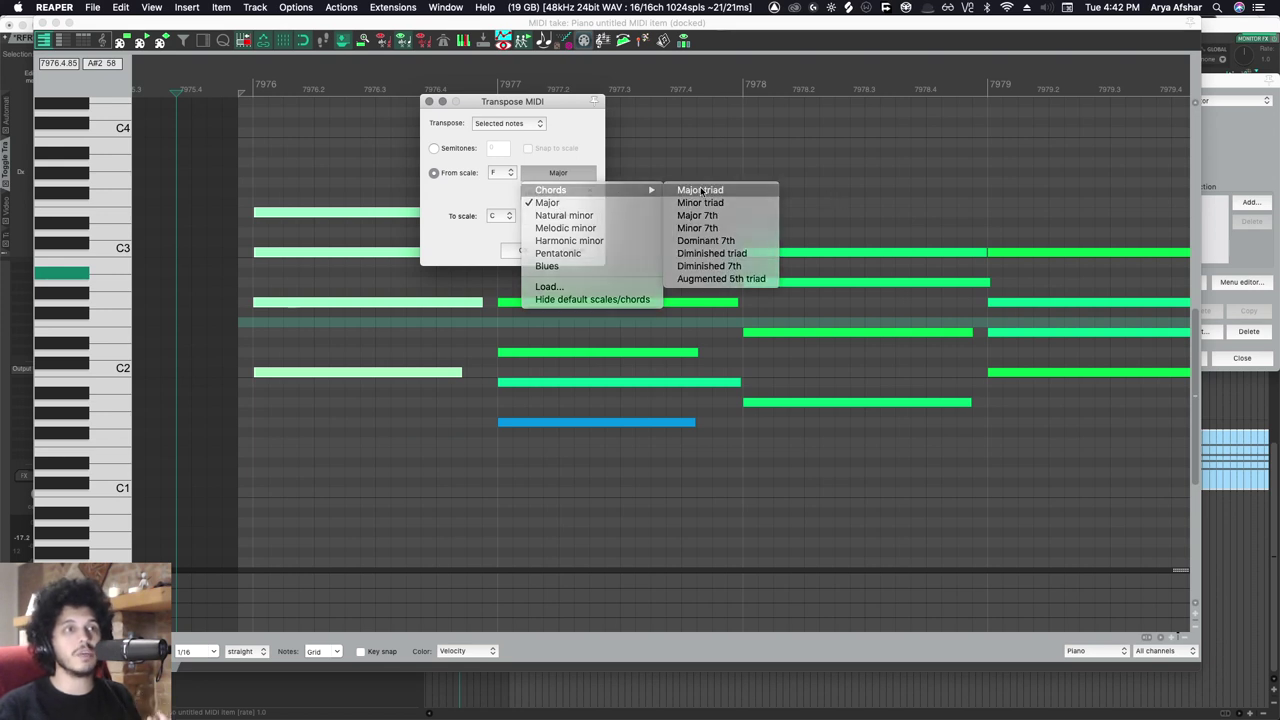
pyautogui.click(701, 190)
# Step: Set the target to F Dominant 7th and apply the chord transposition
pyautogui.click(500, 216)
pyautogui.click(493, 172)
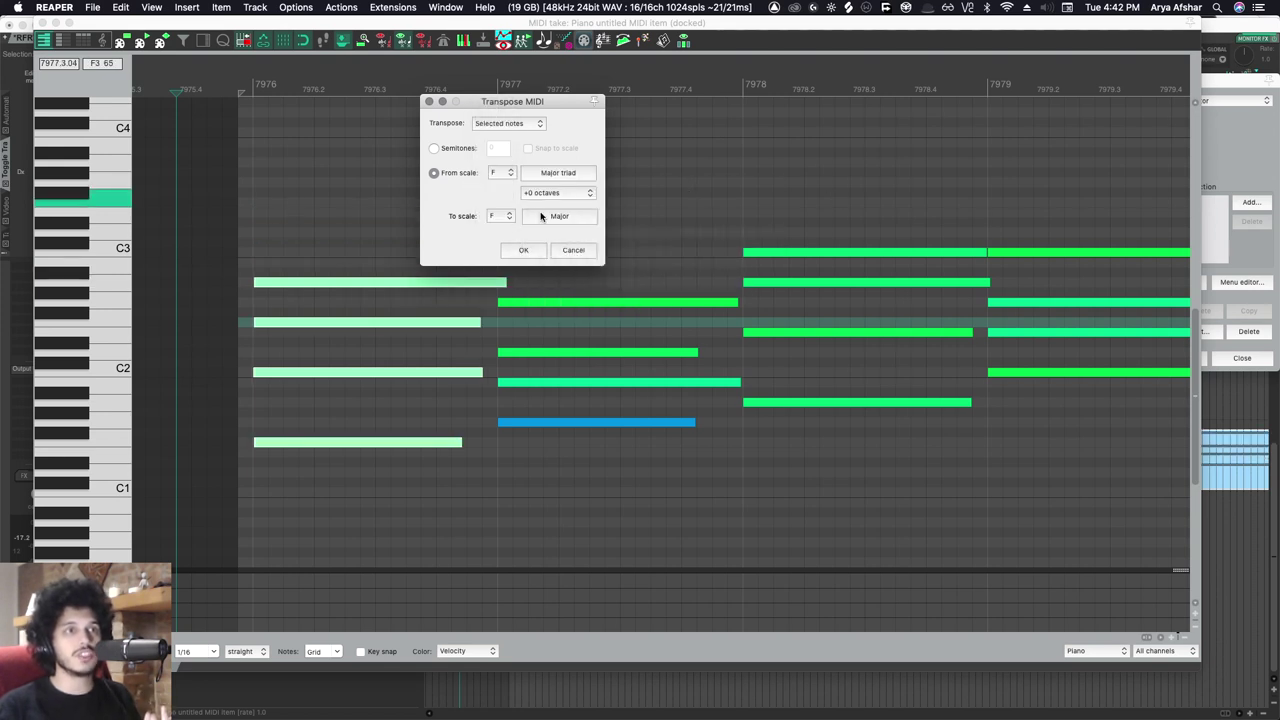
pyautogui.click(559, 216)
pyautogui.moveTo(581, 237)
pyautogui.click(707, 284)
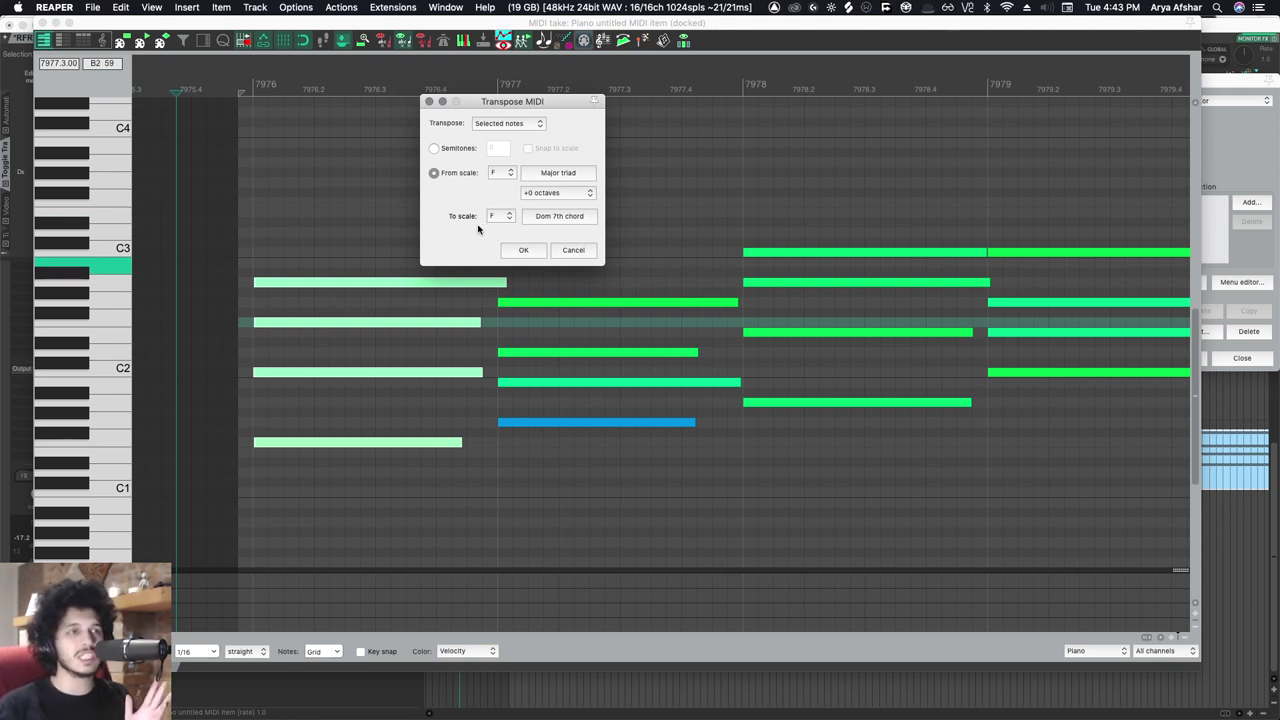
pyautogui.click(521, 250)
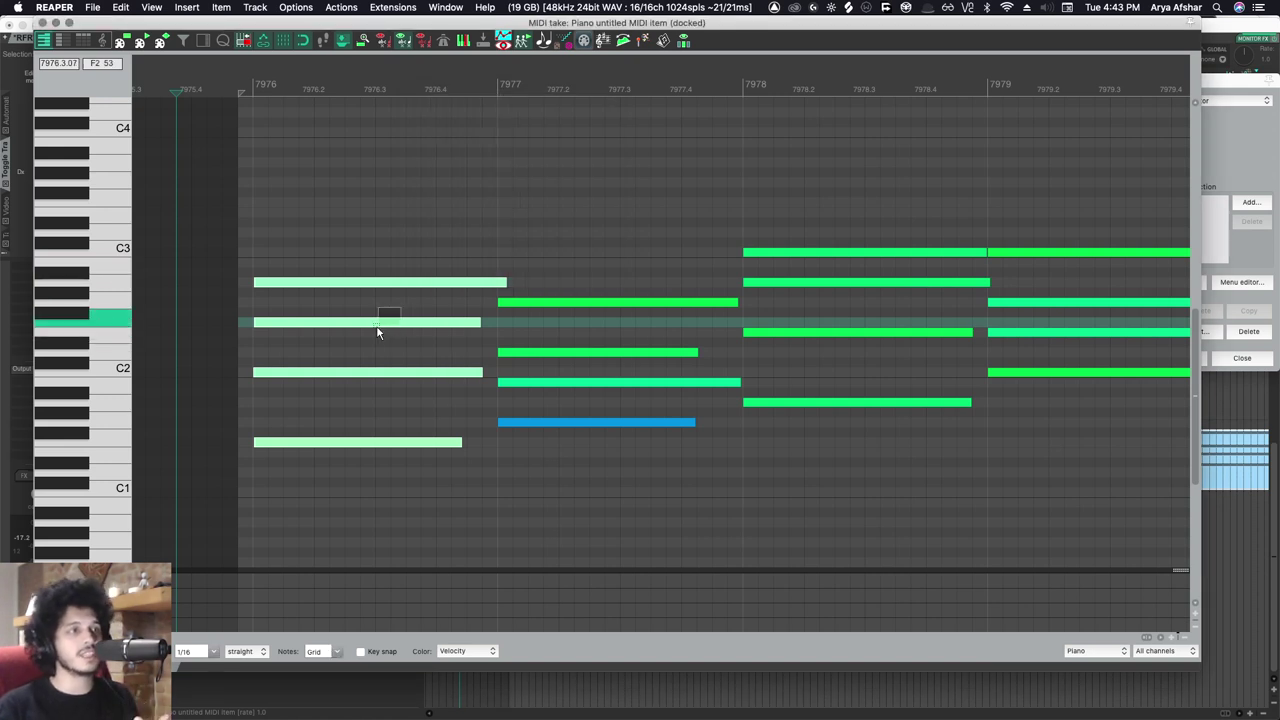
# Step: Lower the first chord's F2 note two semitones and play the progression from the first chord
pyautogui.click(395, 321)
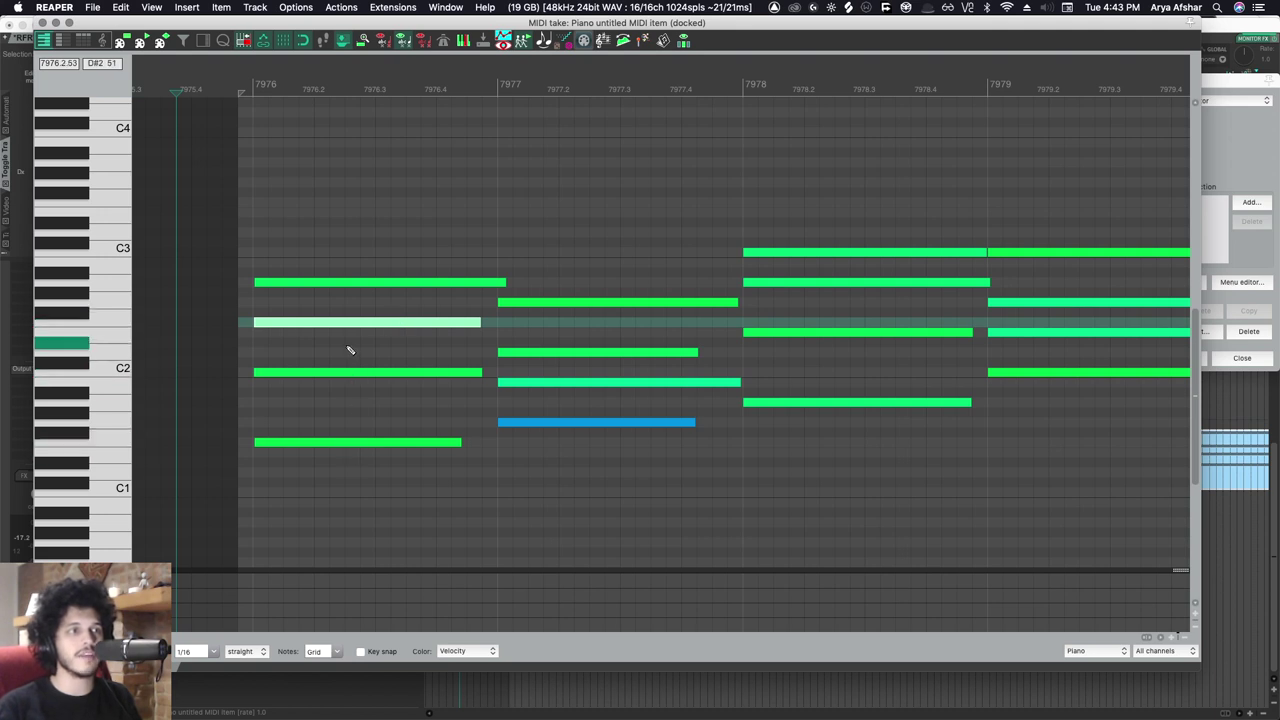
pyautogui.press('Down')
pyautogui.press('Down')
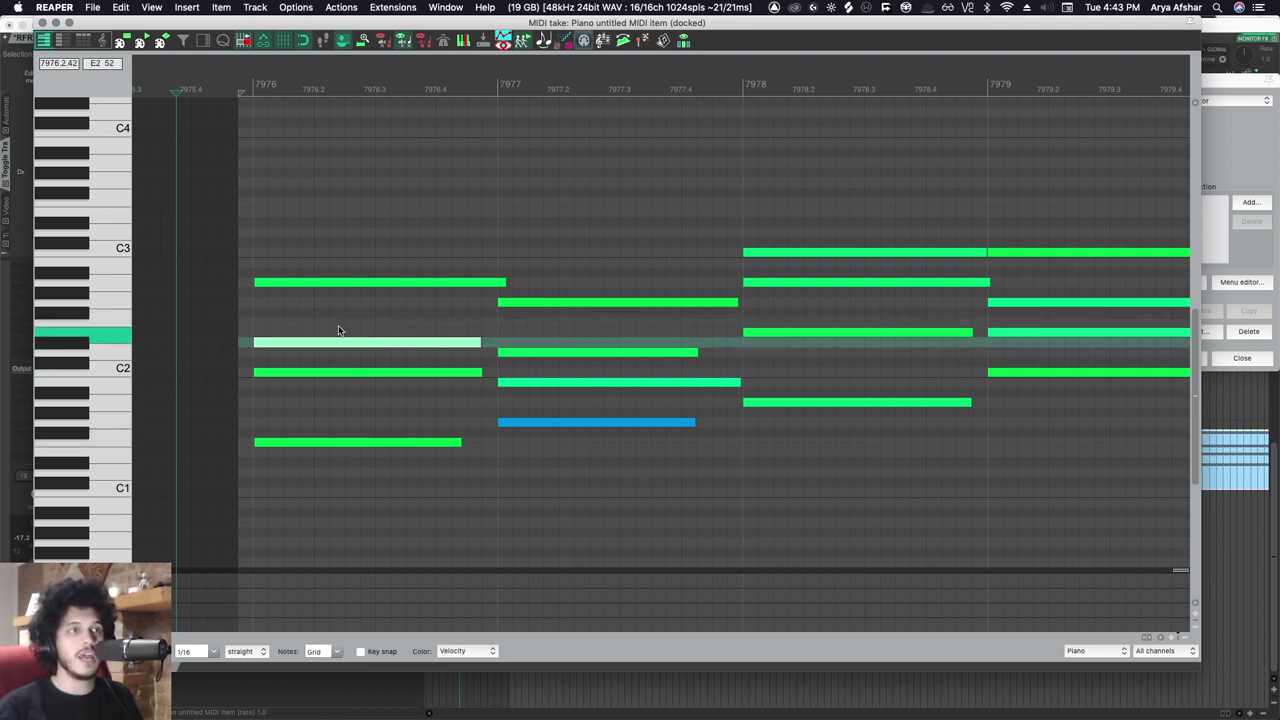
pyautogui.click(207, 90)
pyautogui.press('space')
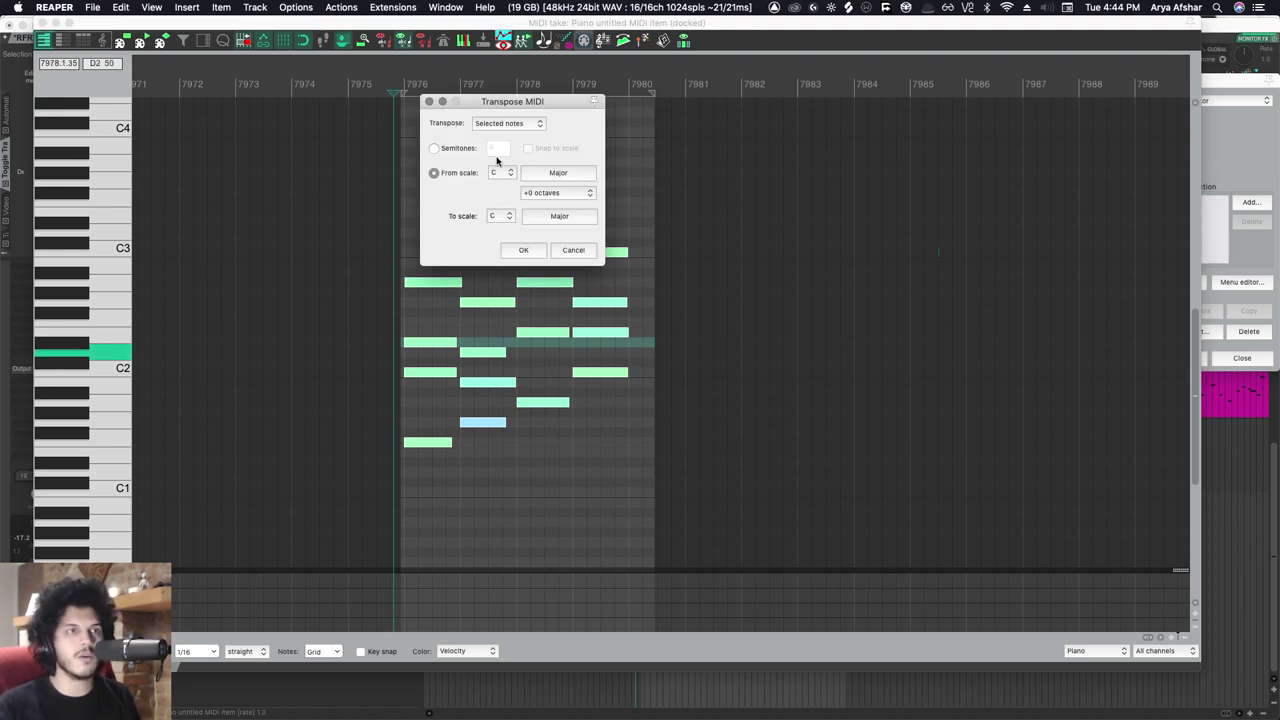
# Step: Apply a Transpose MIDI scale mapping from A Natural minor to F# Harmonic minor
pyautogui.click(497, 172)
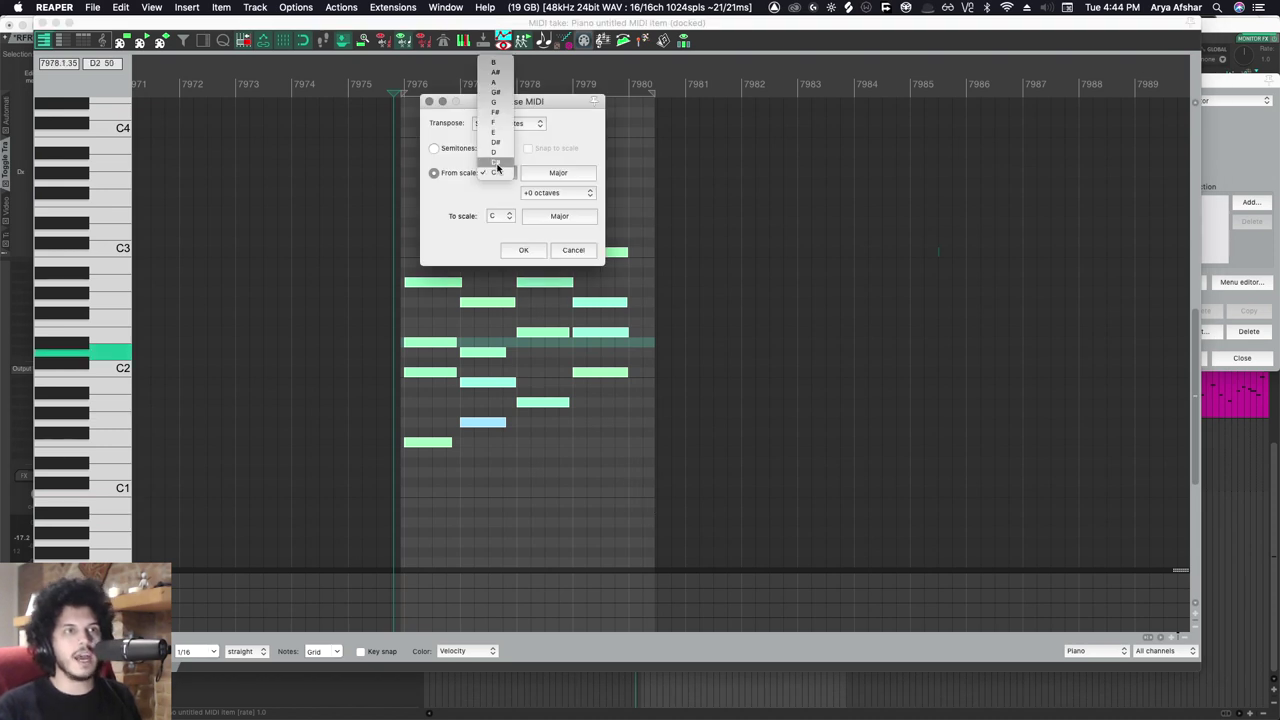
pyautogui.click(494, 82)
pyautogui.click(558, 172)
pyautogui.click(564, 215)
pyautogui.click(495, 215)
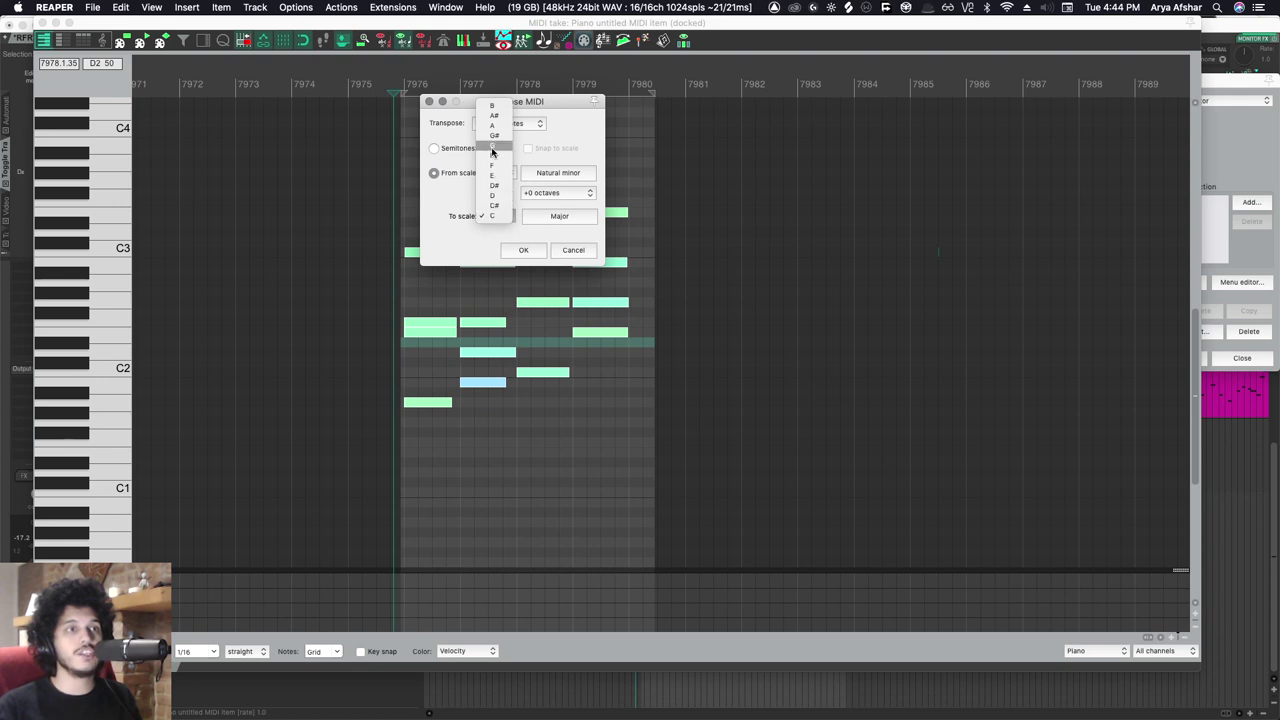
pyautogui.click(499, 156)
pyautogui.click(559, 215)
pyautogui.click(560, 286)
pyautogui.click(521, 250)
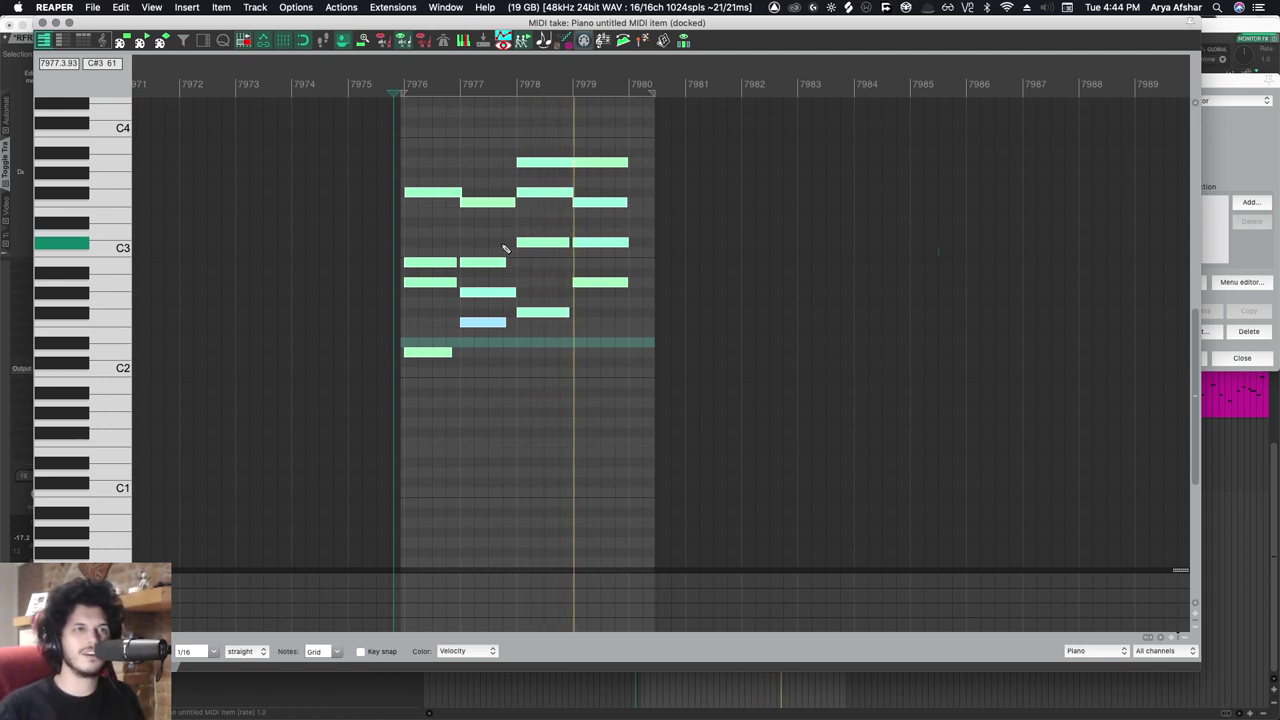
pyautogui.press('space')
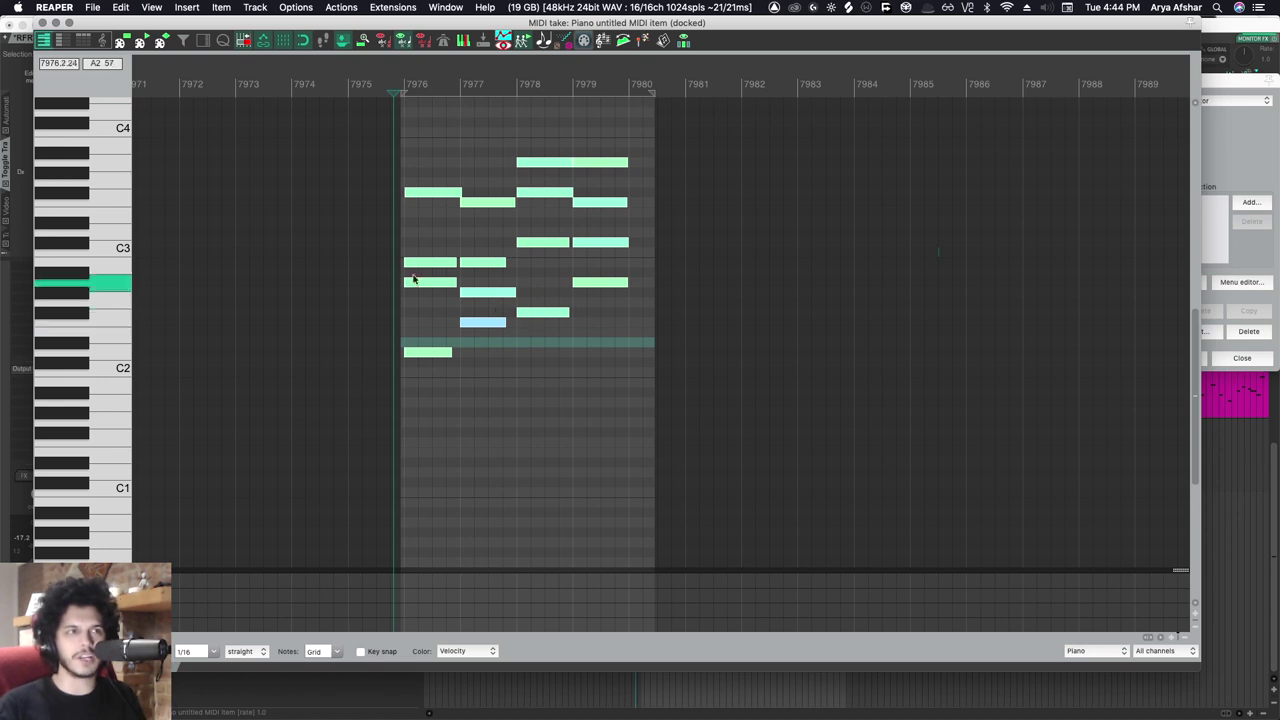
pyautogui.scroll(5, 421, 320)
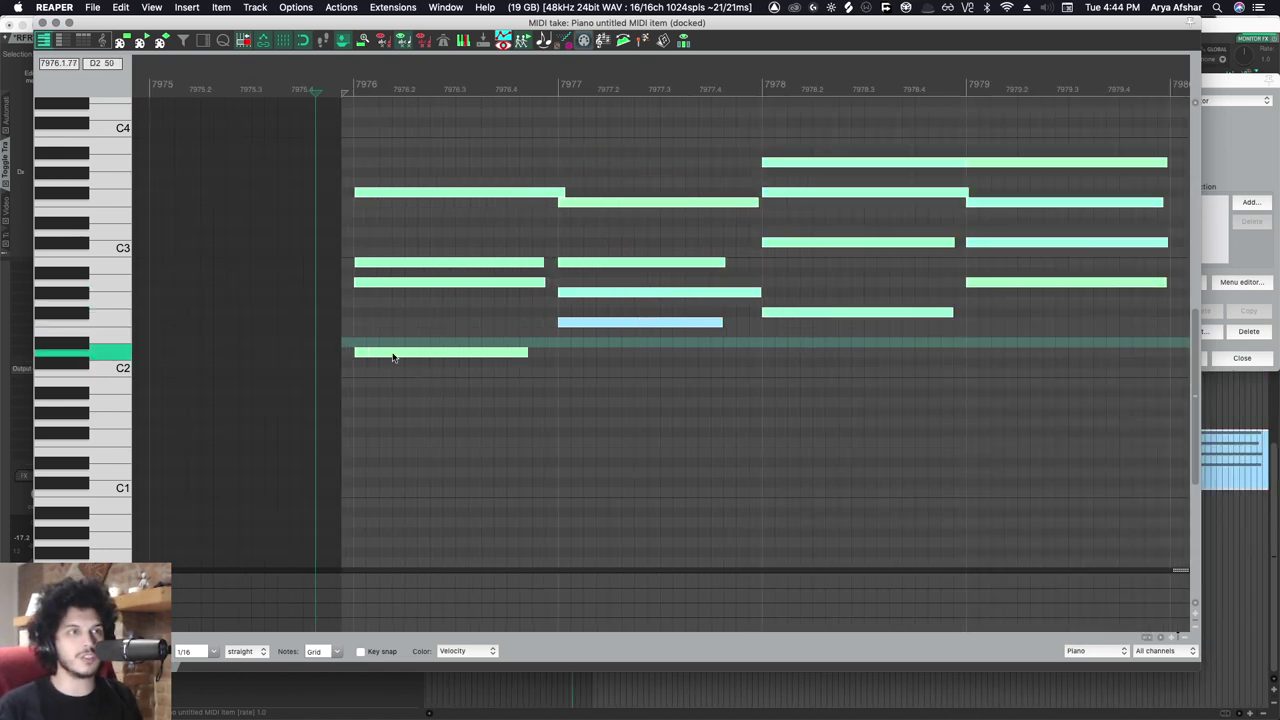
pyautogui.click(375, 194)
pyautogui.keyDown('shift'); pyautogui.click(378, 262); pyautogui.keyUp('shift')
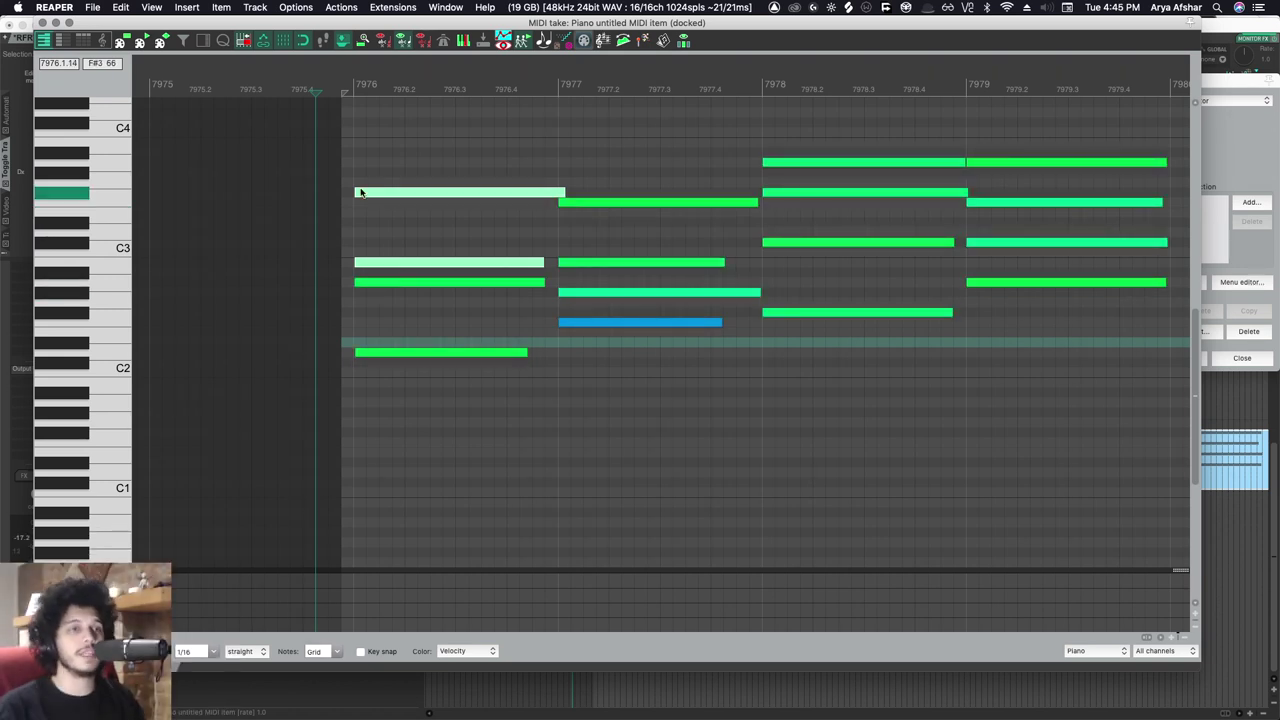
pyautogui.press('space')
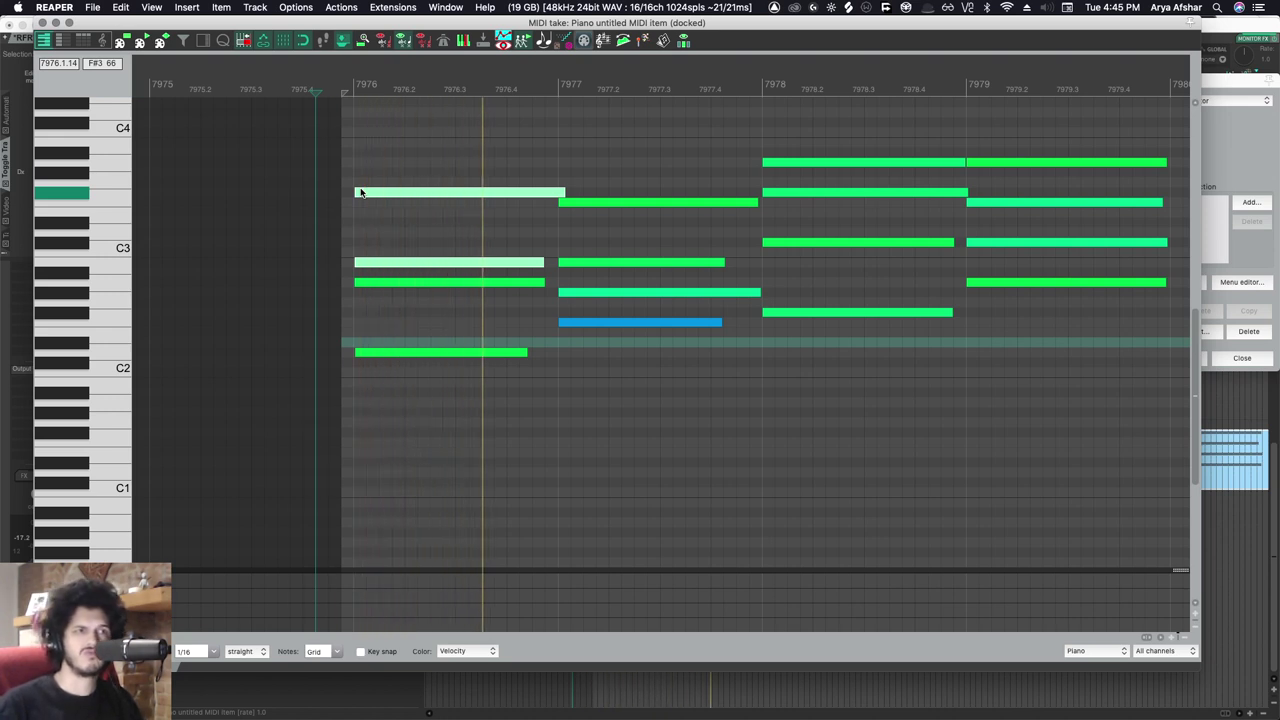
pyautogui.press('space')
pyautogui.click(582, 202)
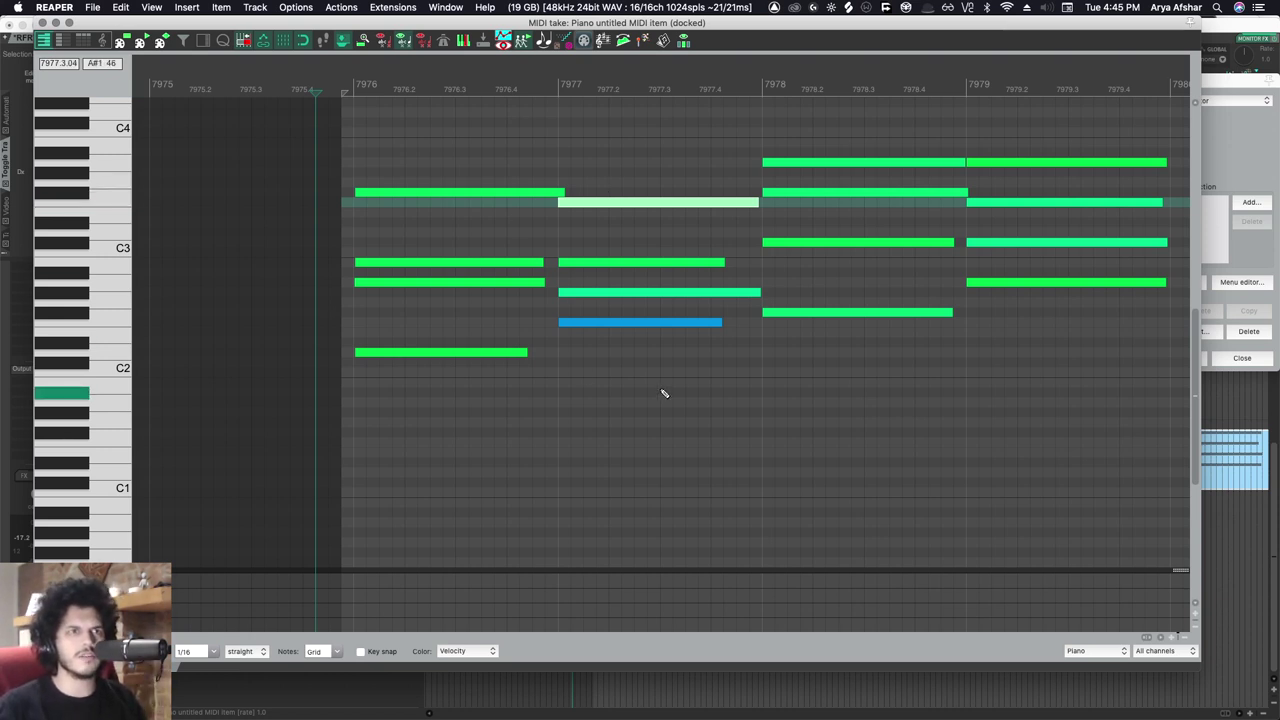
pyautogui.press('space')
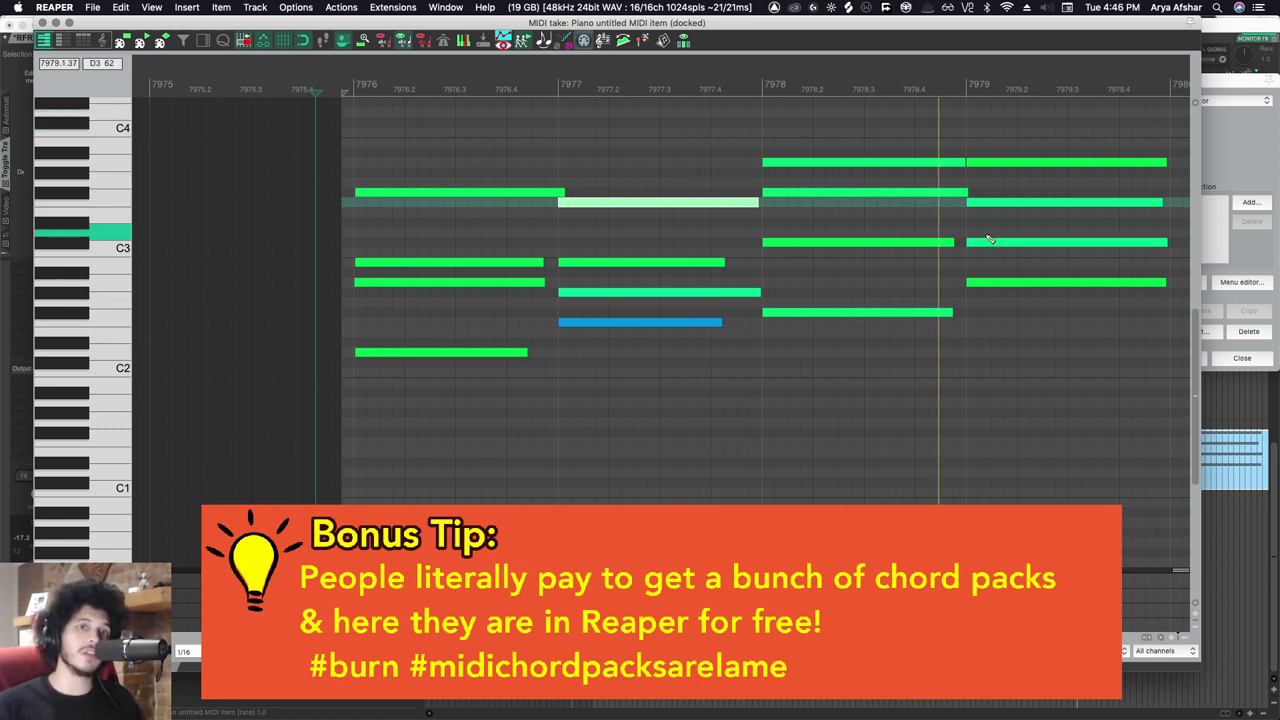
pyautogui.press('space')
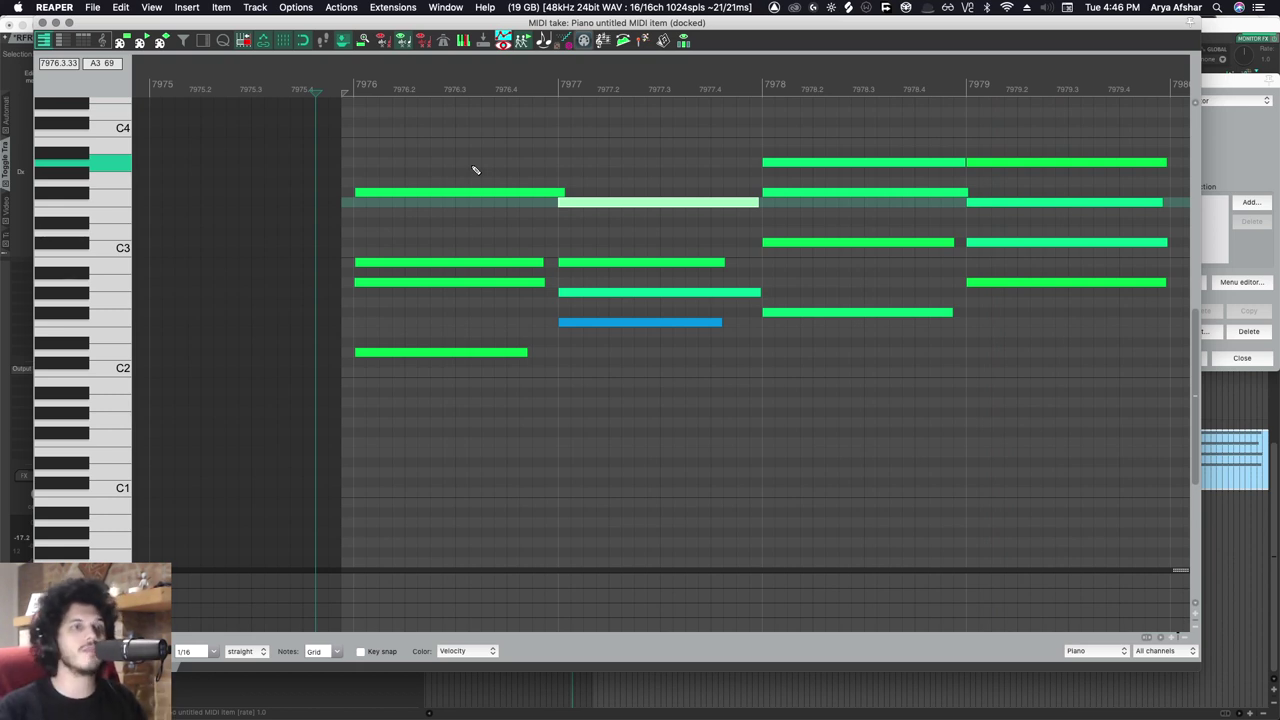
# Step: Delete the chord notes in bars 7978–7979, then bring up Transpose MIDI with T
pyautogui.moveTo(805, 130); pyautogui.dragTo(1070, 382)
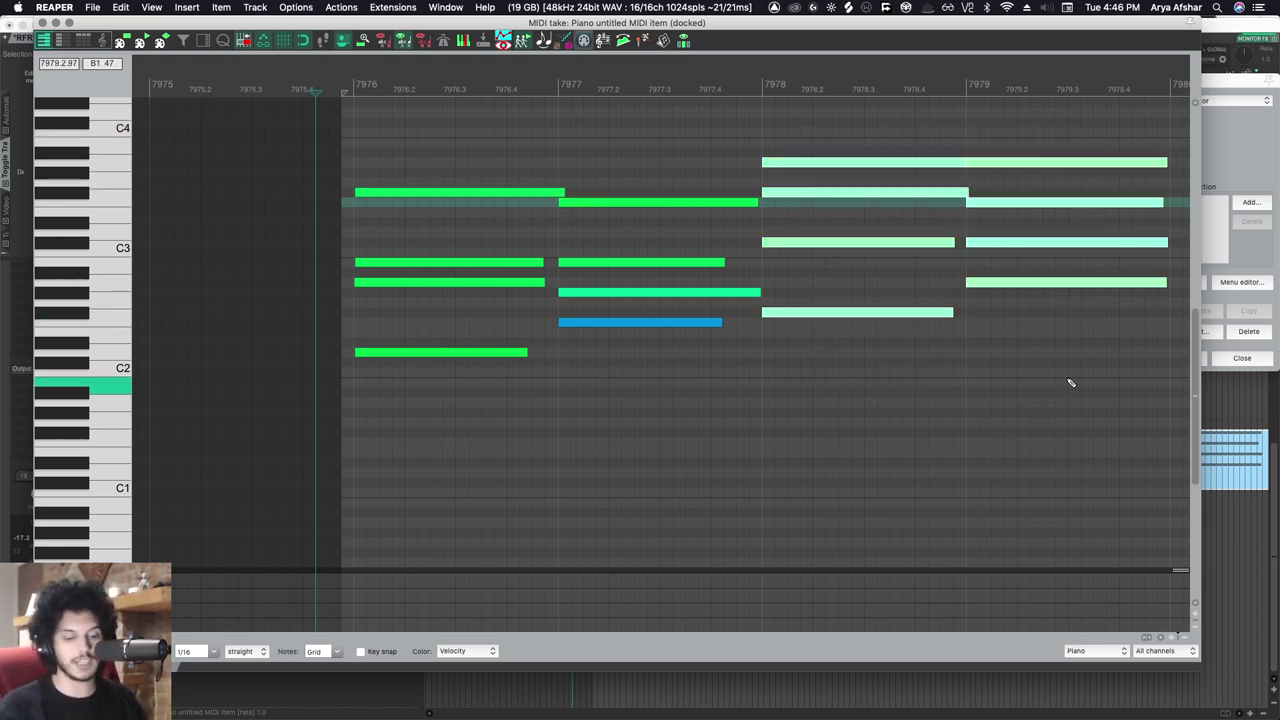
pyautogui.press('Delete')
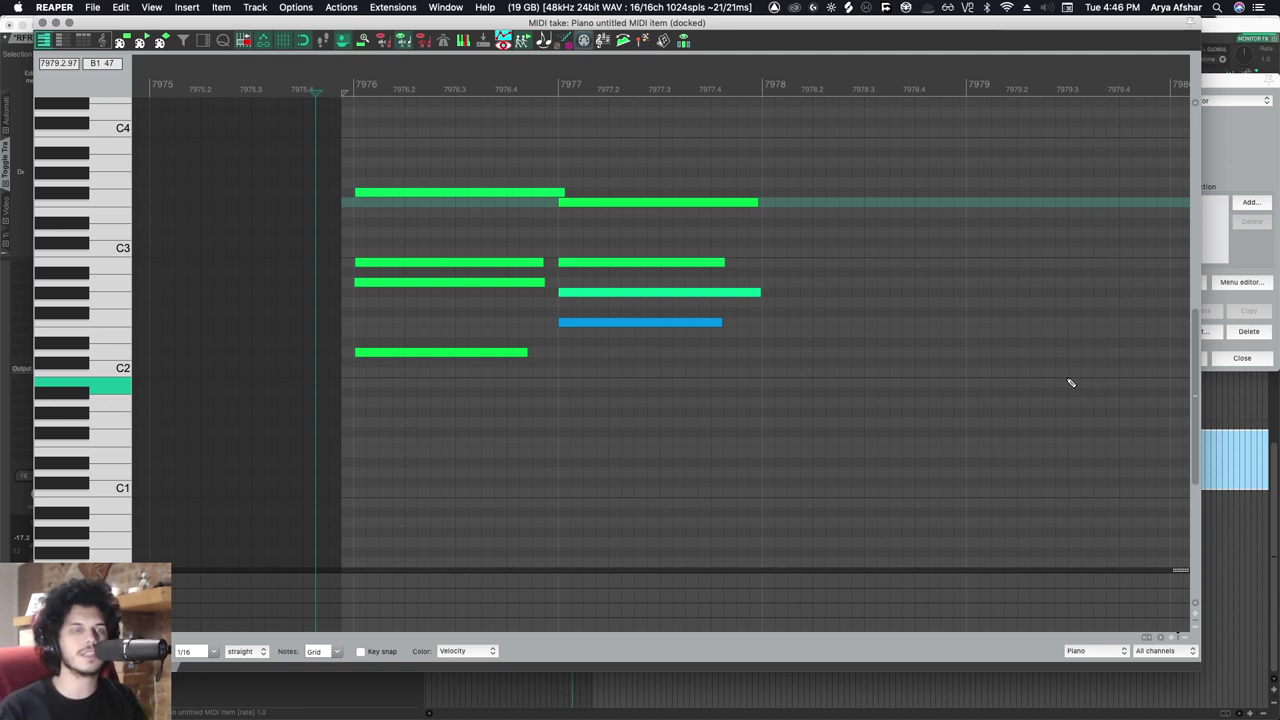
pyautogui.press('t')
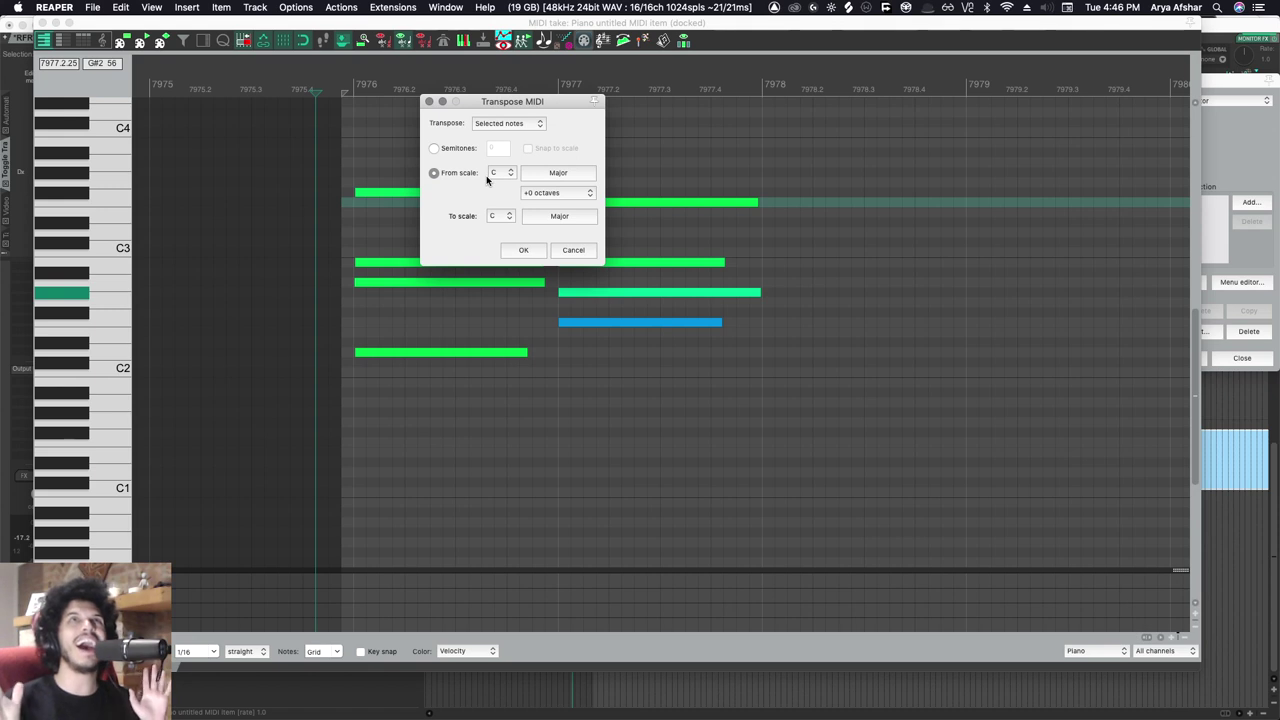
# Step: Cancel Transpose MIDI unchanged and close the MIDI editor, returning to the arrange view
pyautogui.press('Escape')
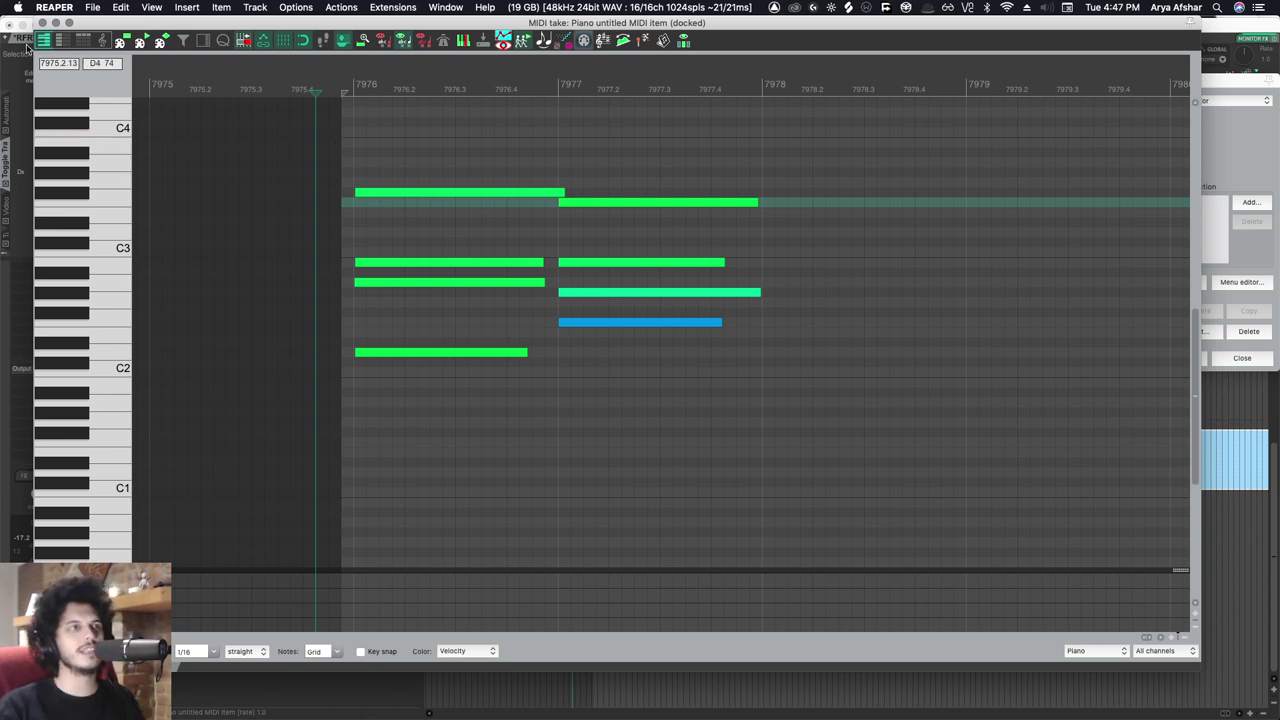
pyautogui.press('Escape')
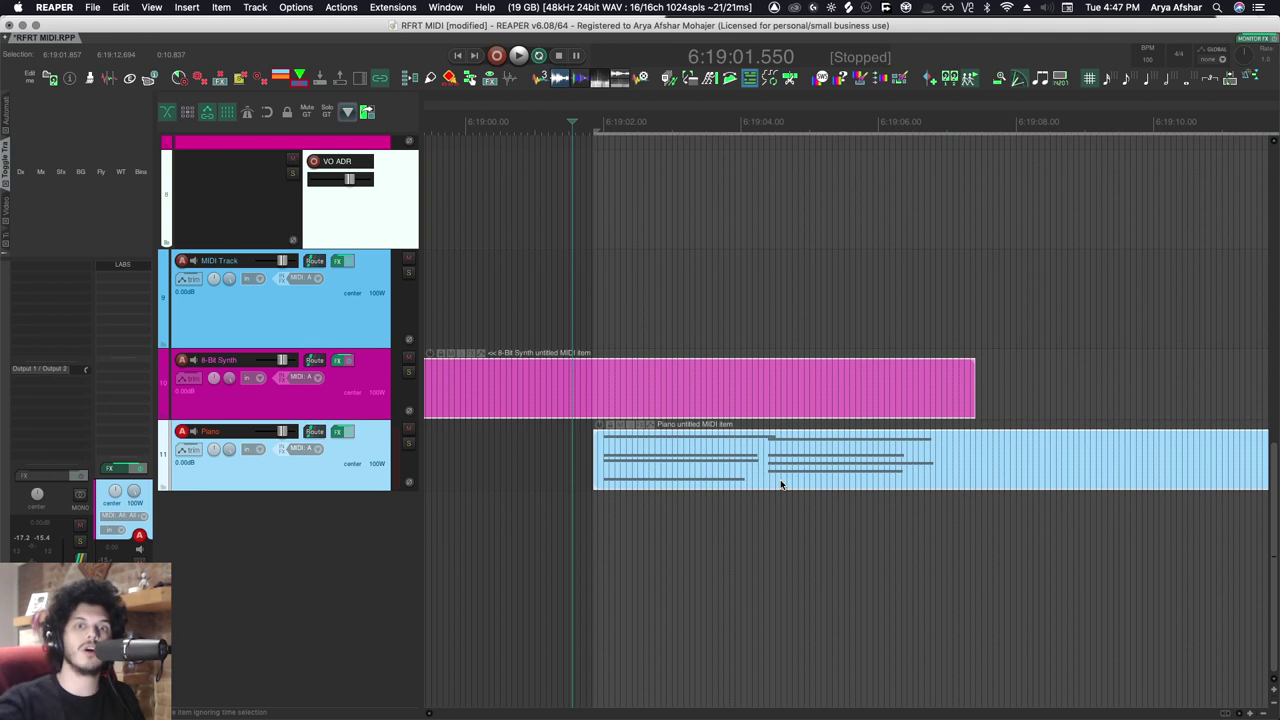
pyautogui.scroll(-5, 781, 484)
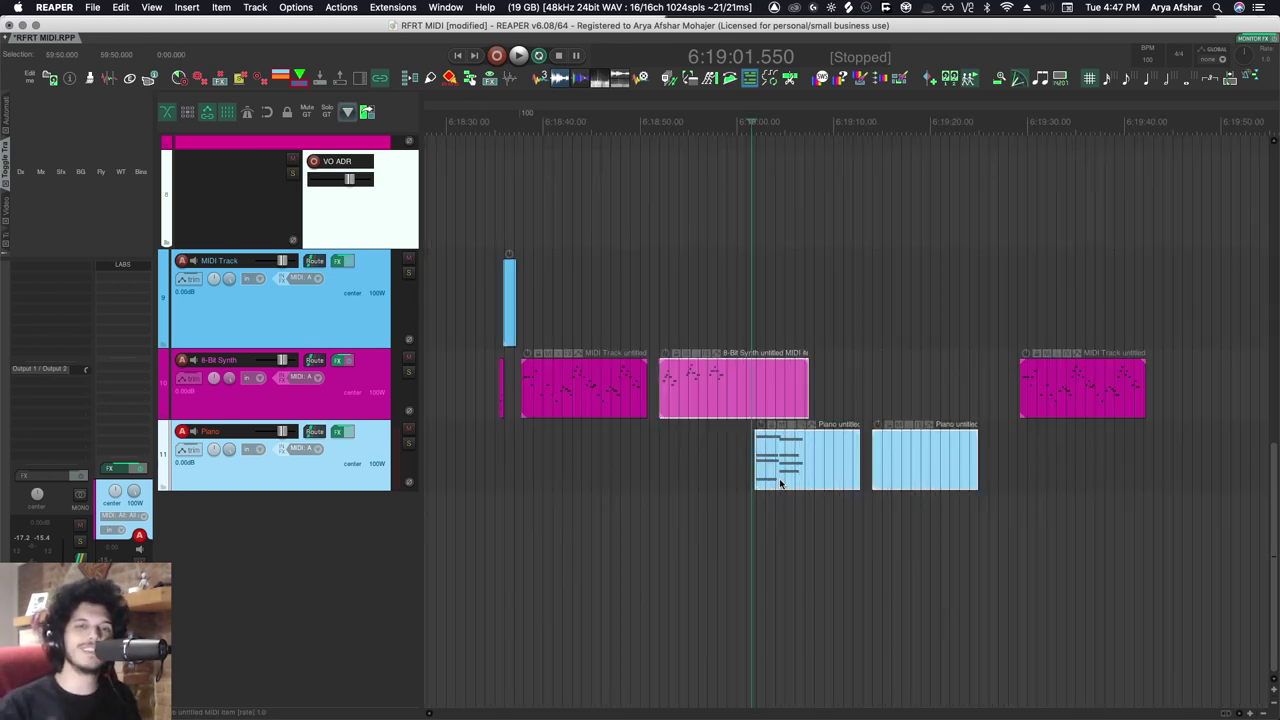